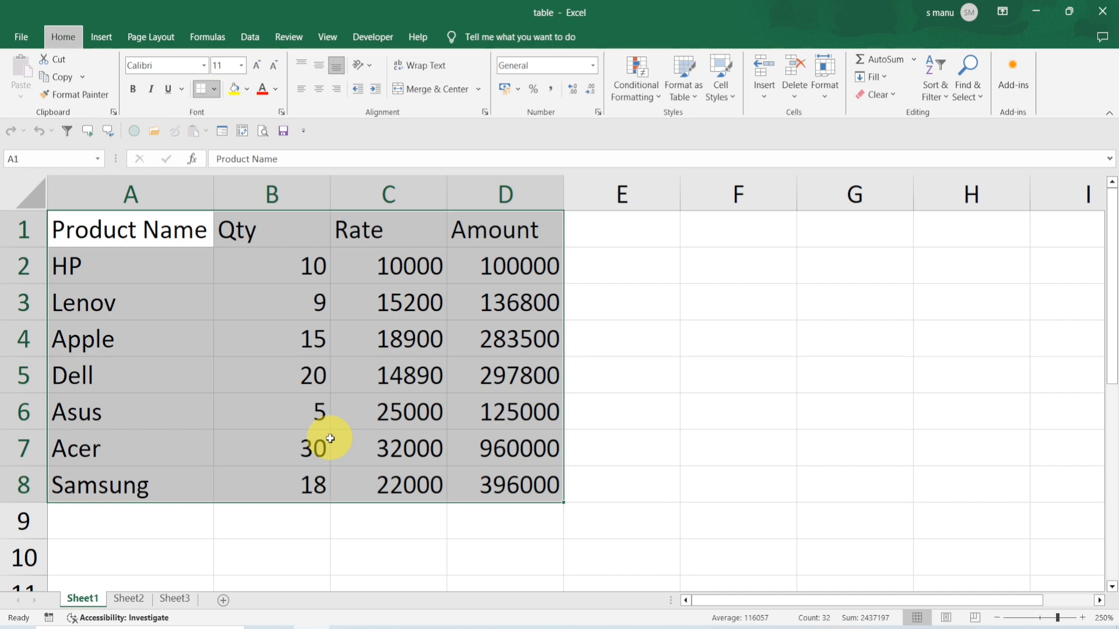
Fill the header row A1:D1 with yellow
click(170, 232)
drag(170, 232, 487, 228)
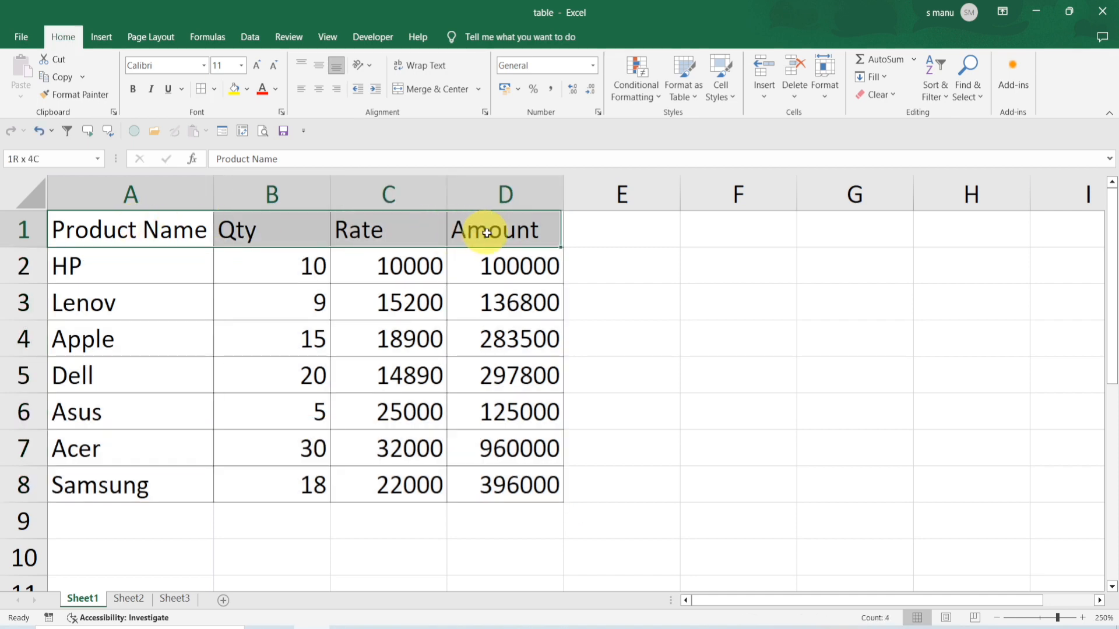
click(238, 97)
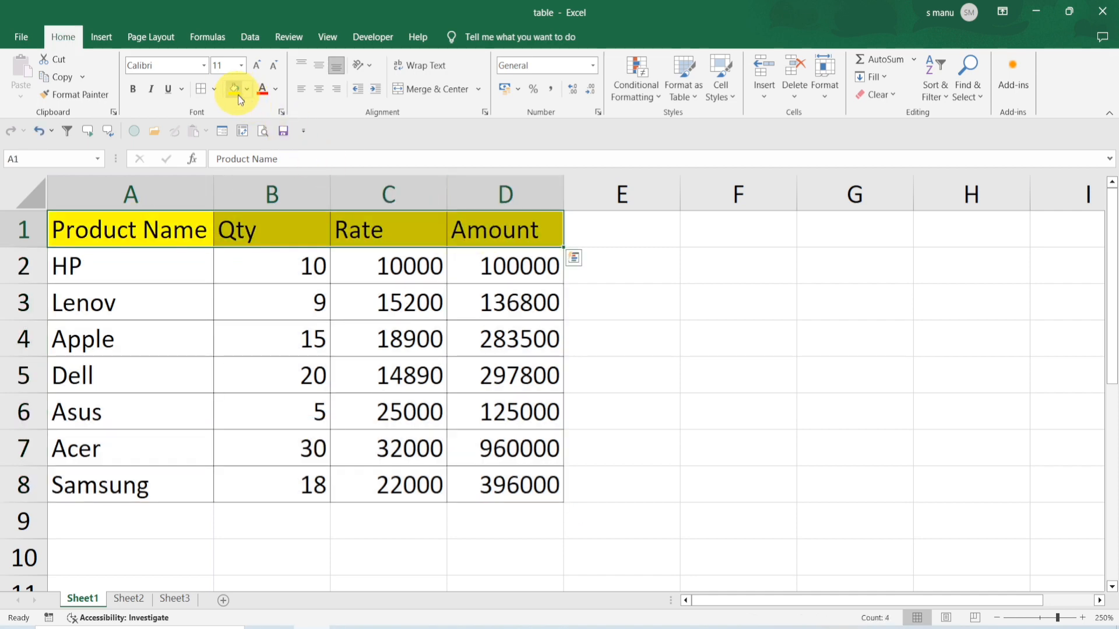
Undo the yellow fill on the header row
double_click(283, 300)
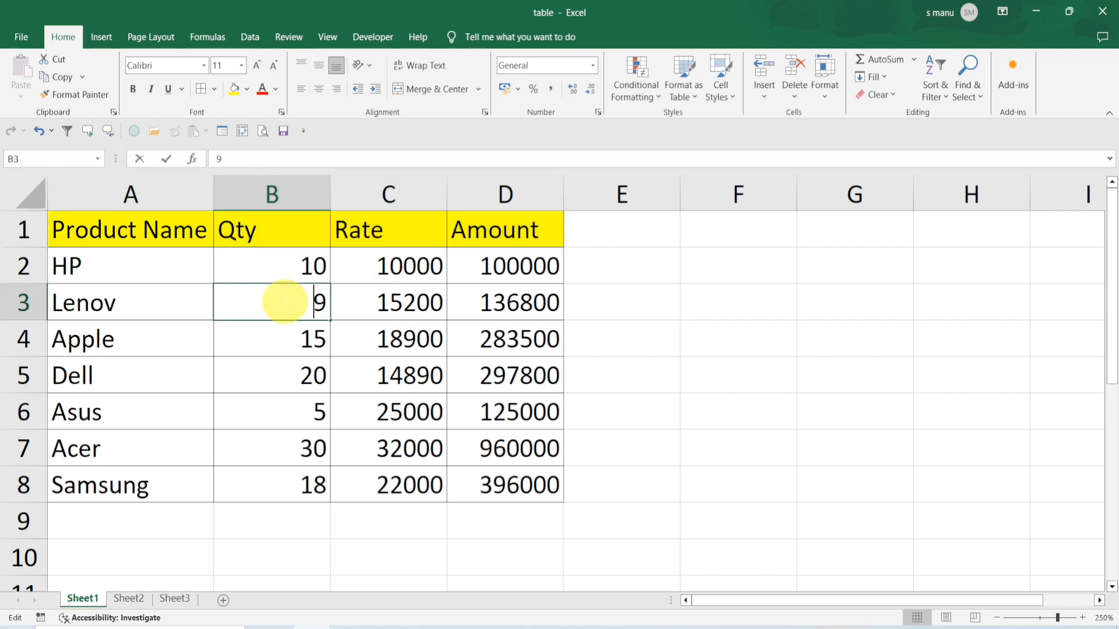
click(299, 374)
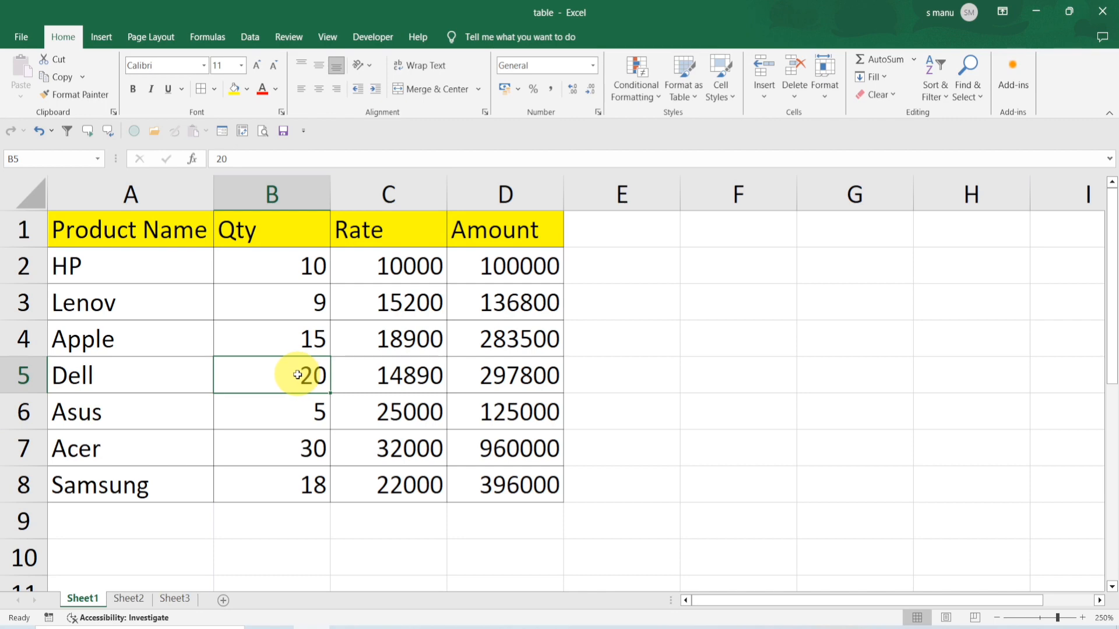
key(ctrl+z)
key(ctrl+z)
click(297, 375)
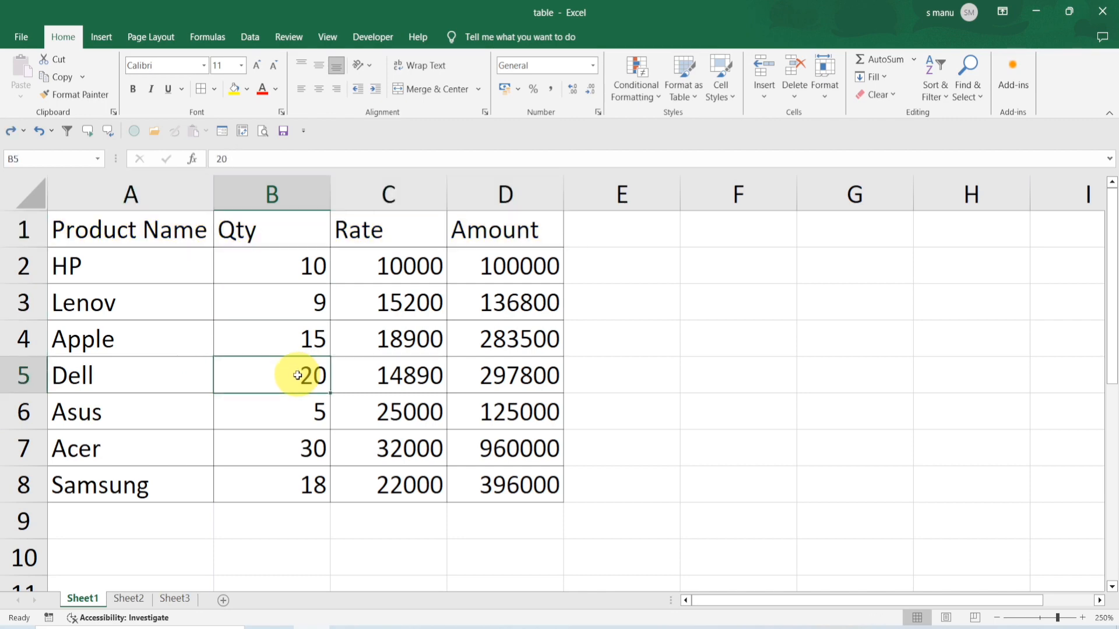
key(ctrl+a)
click(298, 375)
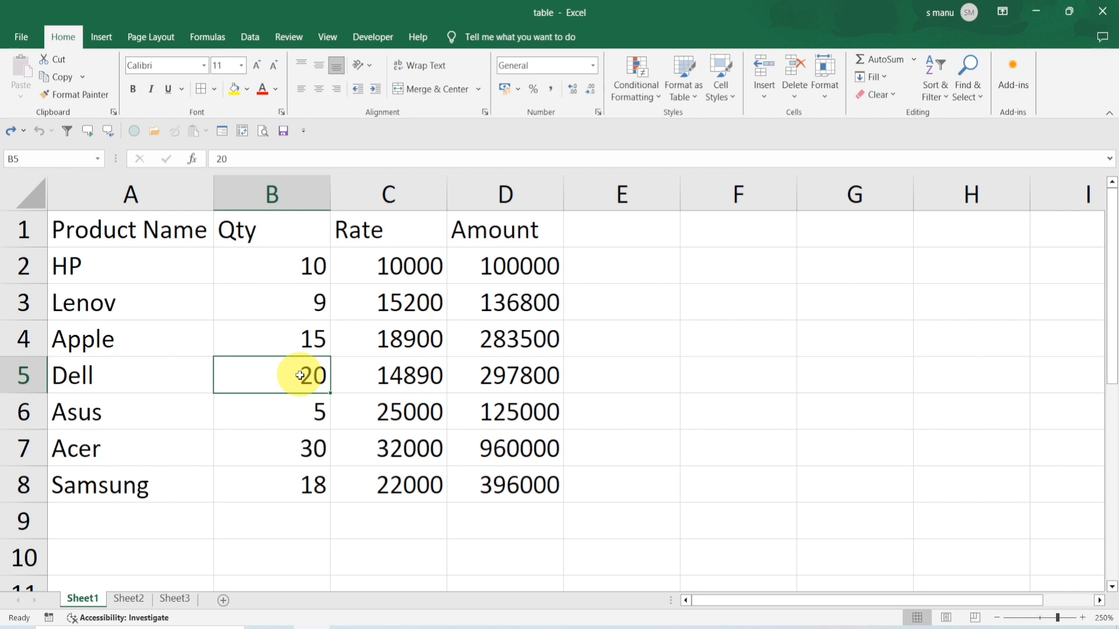
click(385, 377)
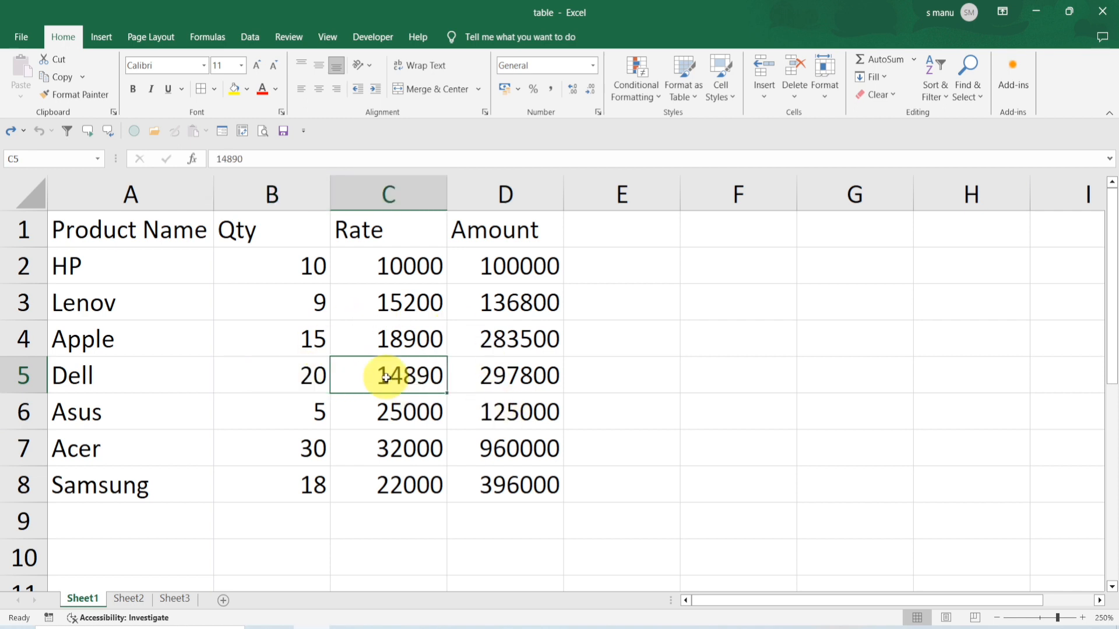
Create a table from A1:D8 with headers, then undo it
key(ctrl+t)
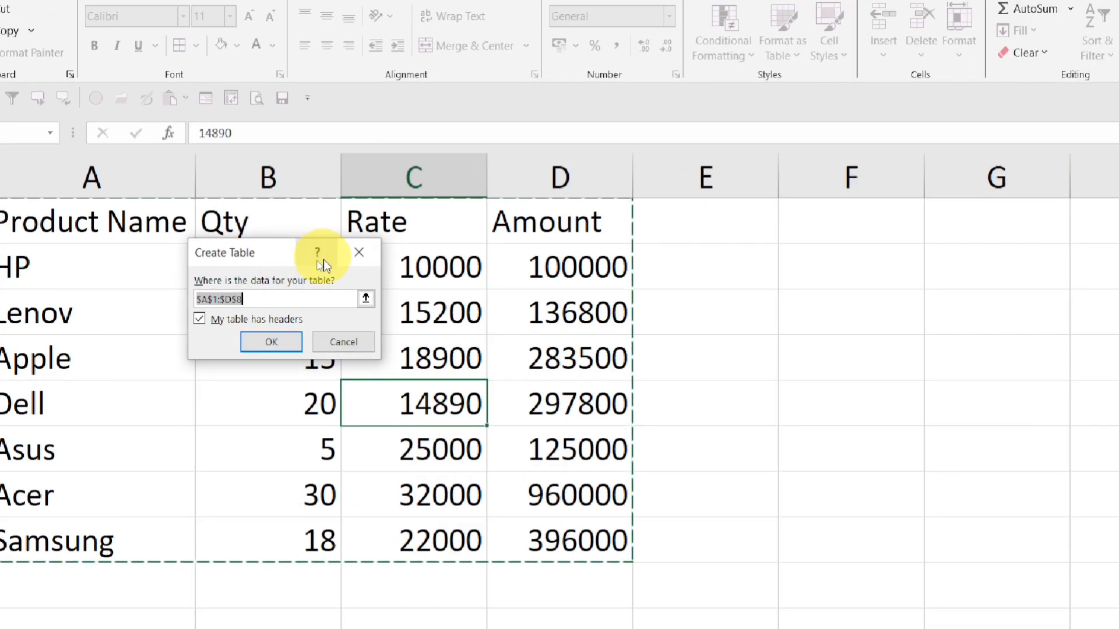
click(281, 345)
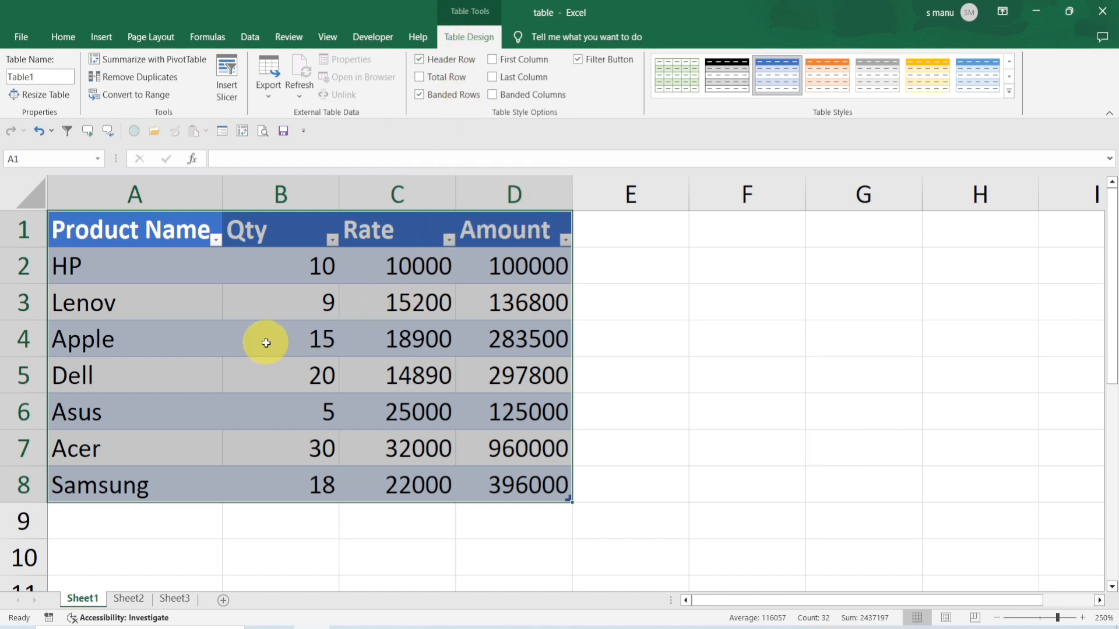
key(ctrl+z)
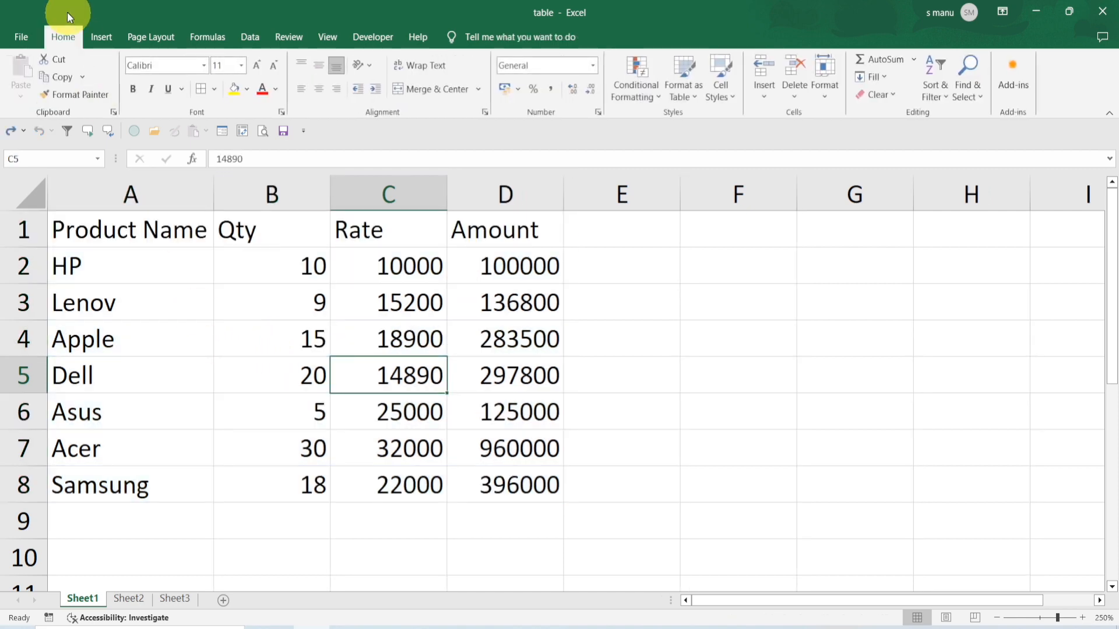
Format A1:D8 as a table with a blue medium table style, then undo it
click(680, 97)
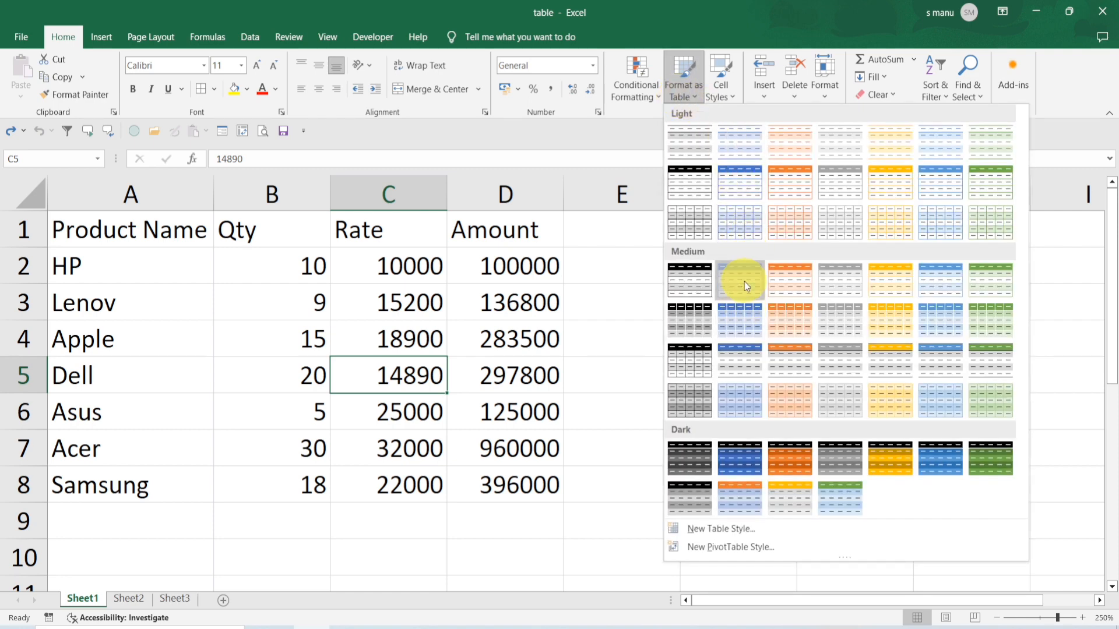
click(743, 281)
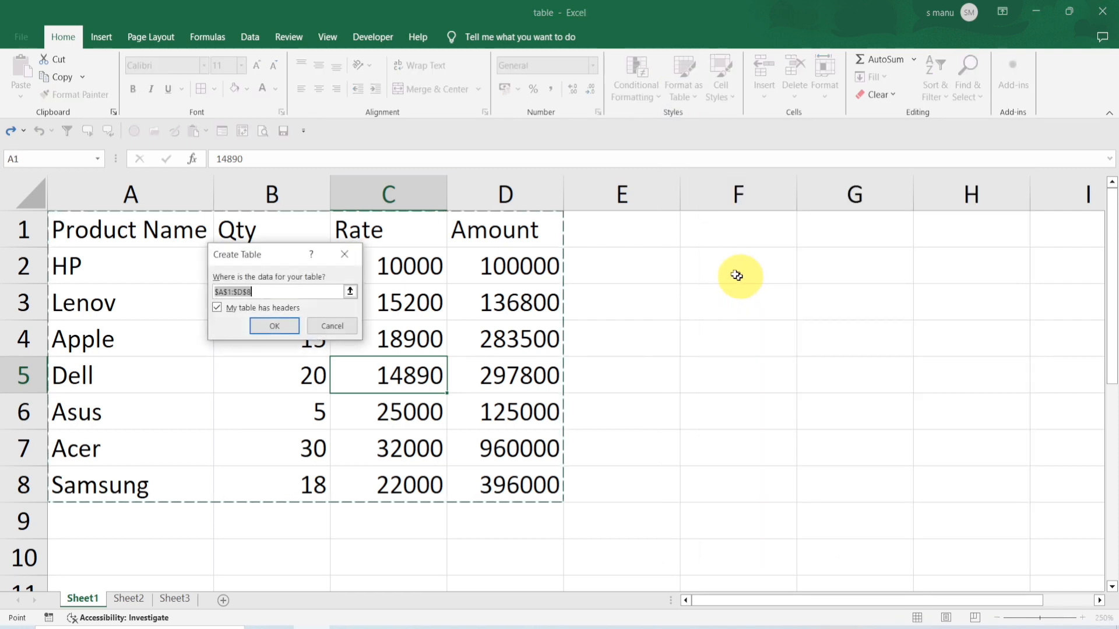
click(275, 327)
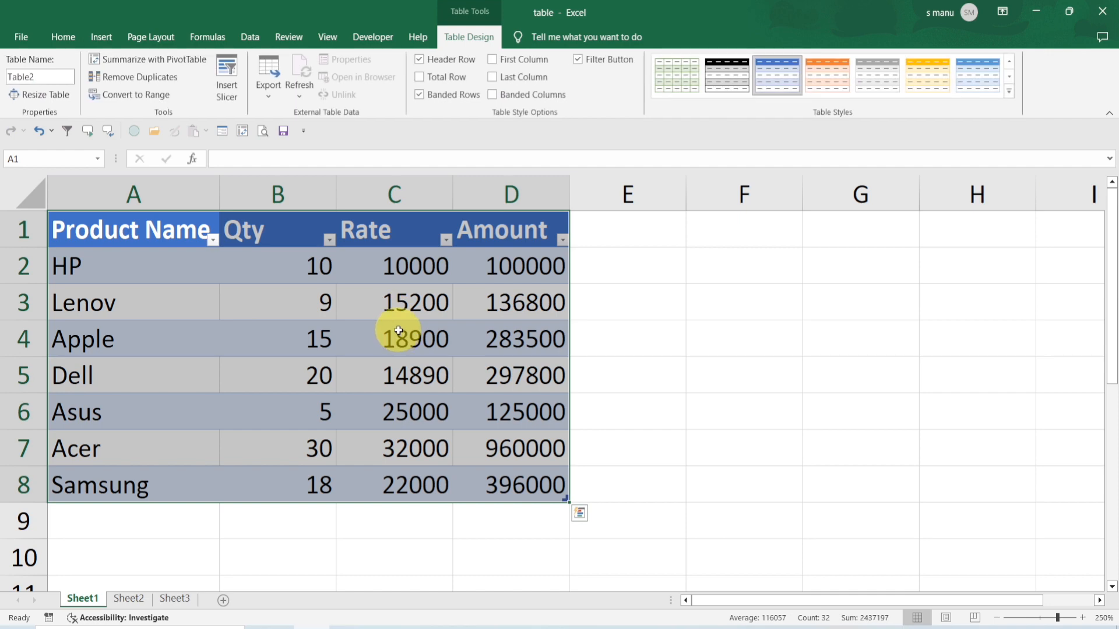
key(ctrl+z)
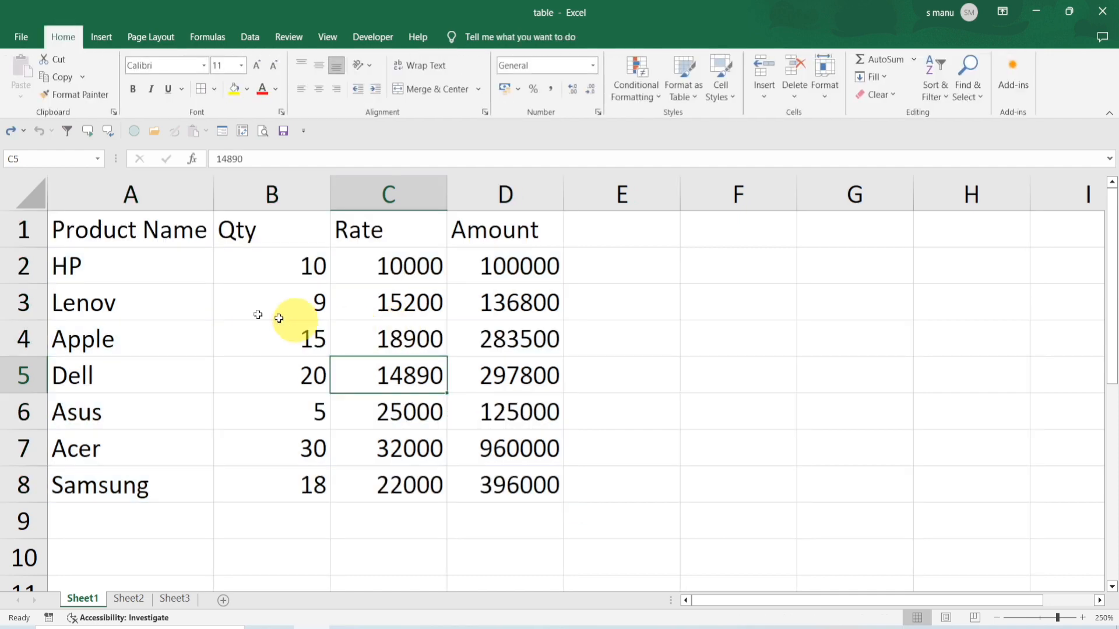
Insert a table from the range A1:D8 with headers
click(95, 39)
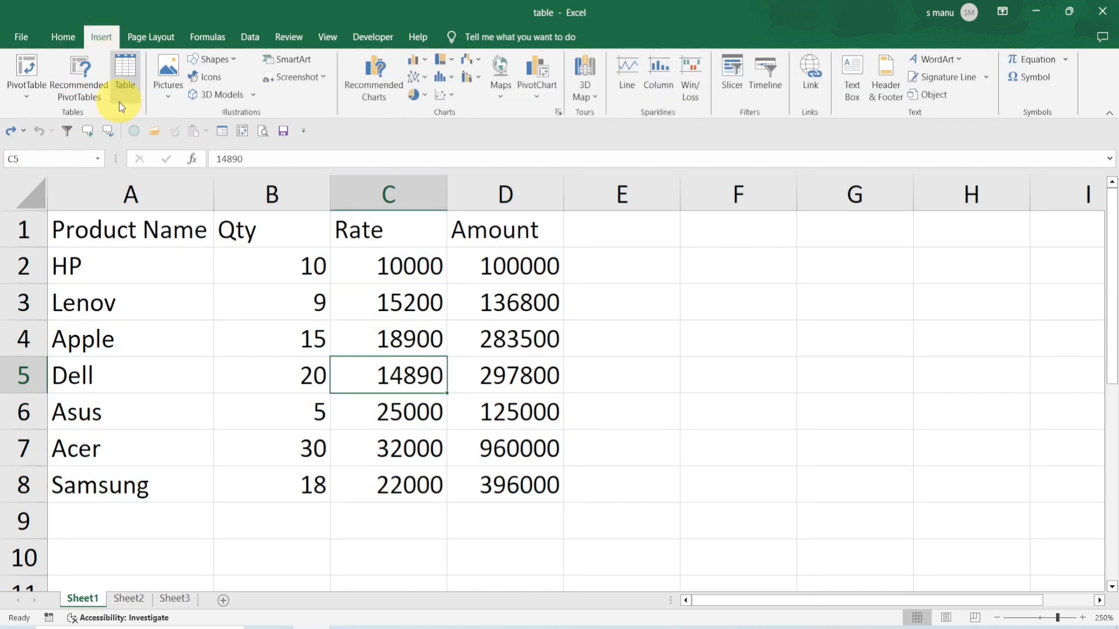
click(120, 79)
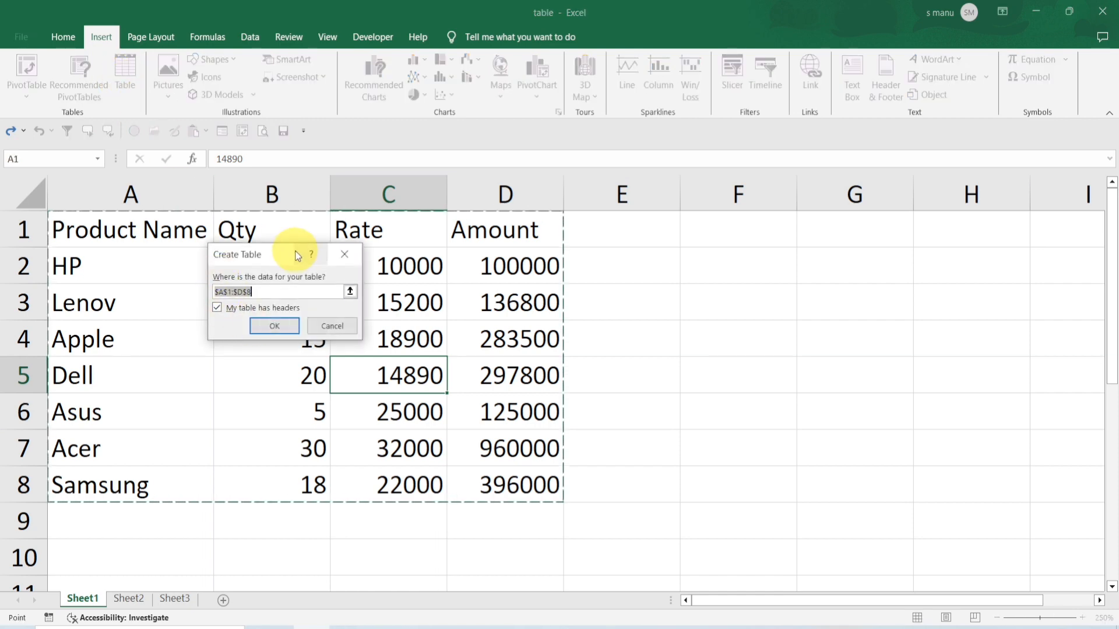
drag(282, 256, 275, 291)
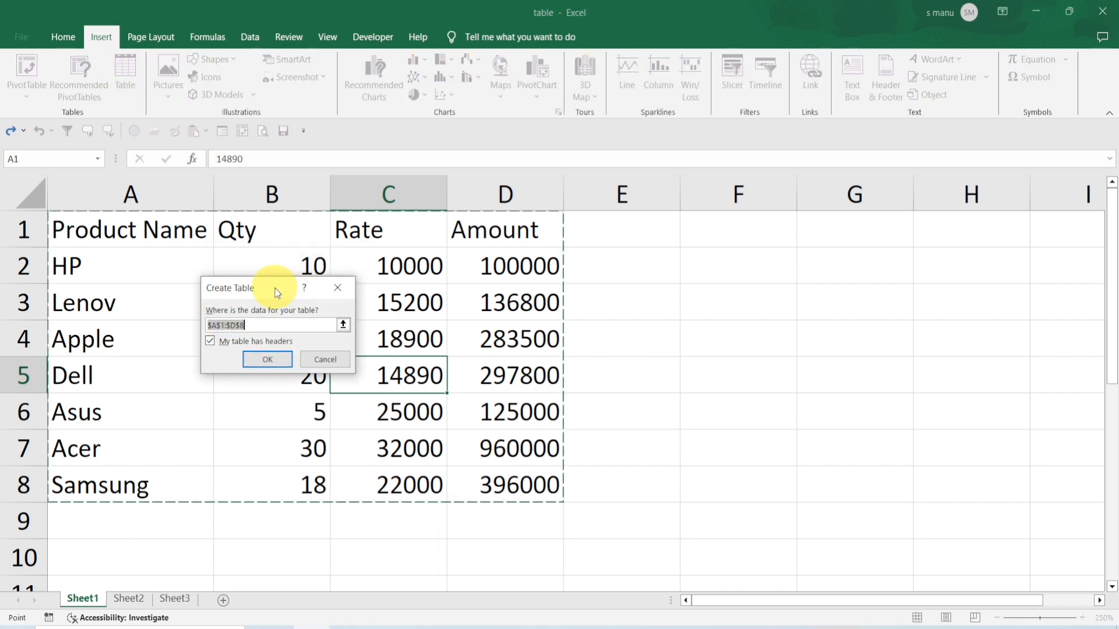
click(265, 360)
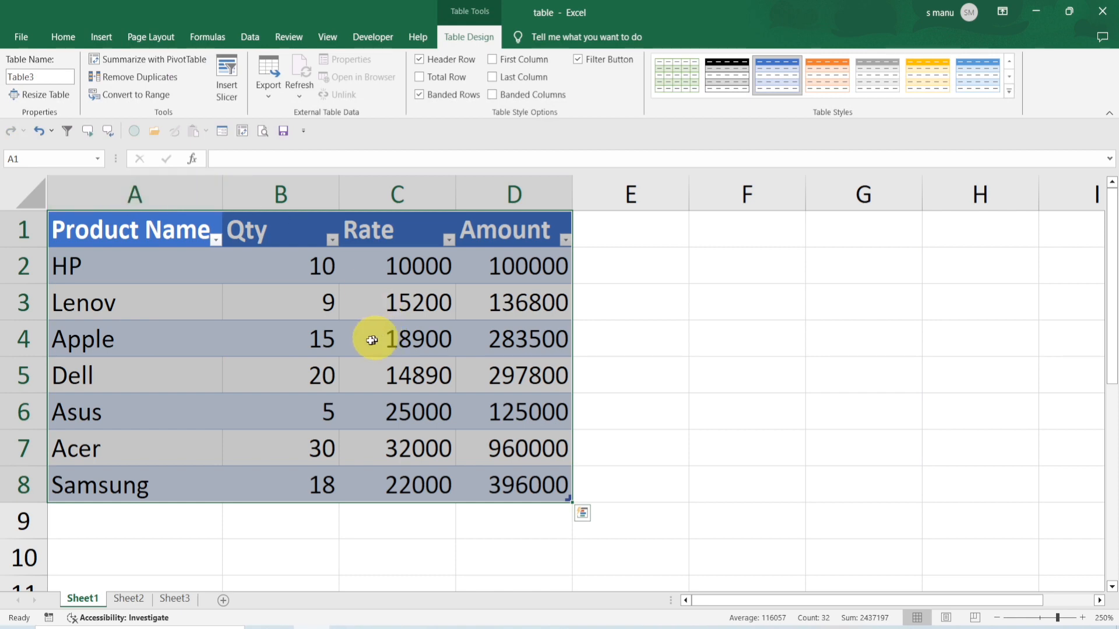
Apply the Orange, Table Style Medium 3 style to the table
click(257, 350)
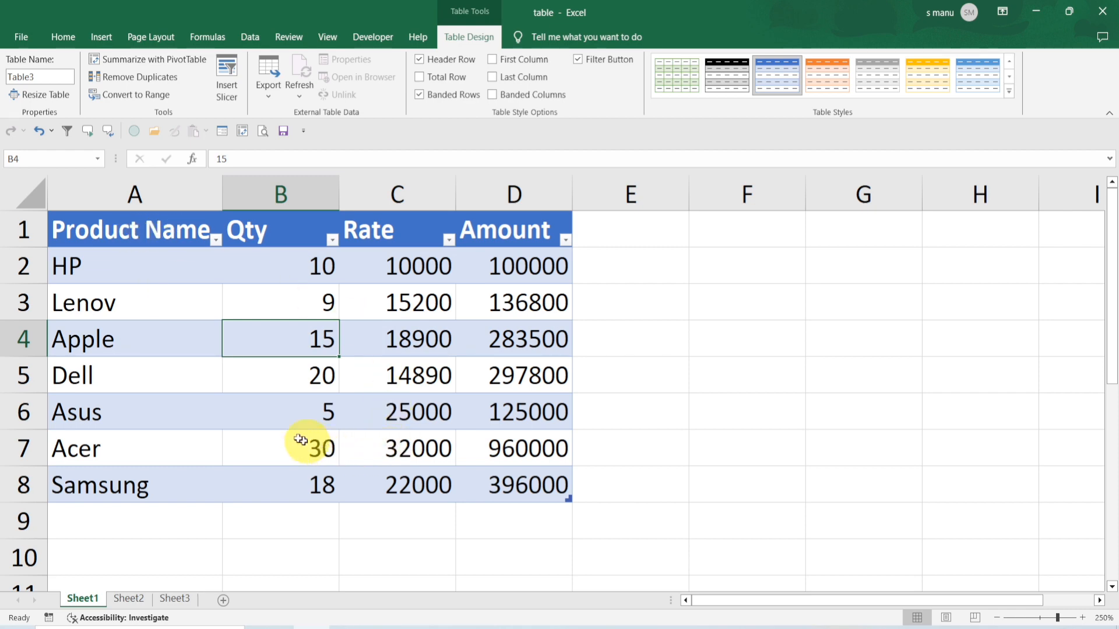
click(1009, 90)
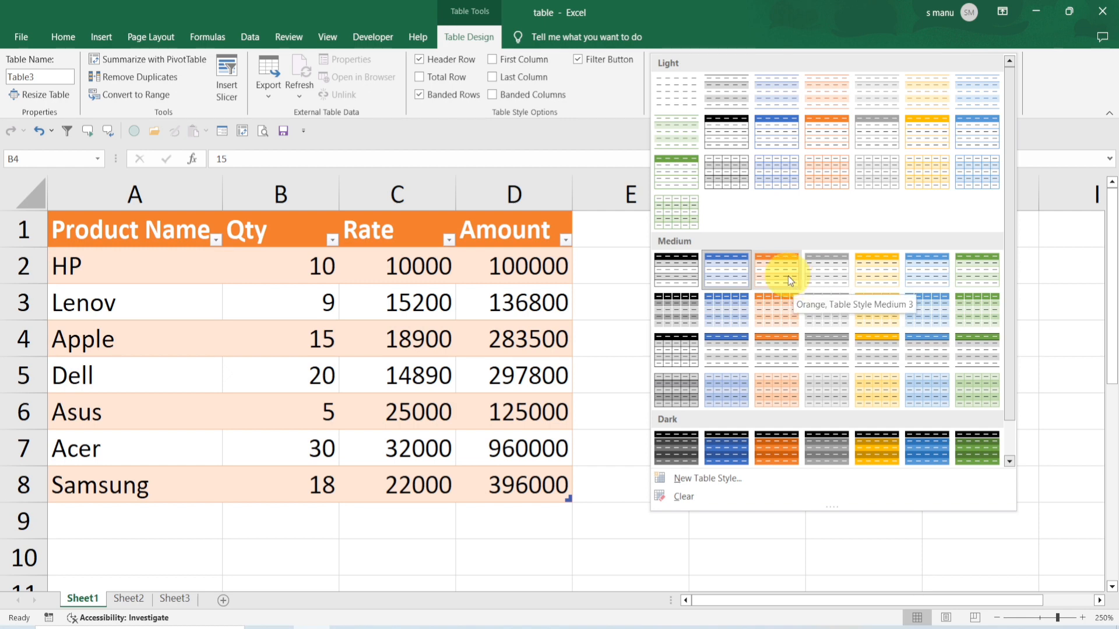
click(788, 275)
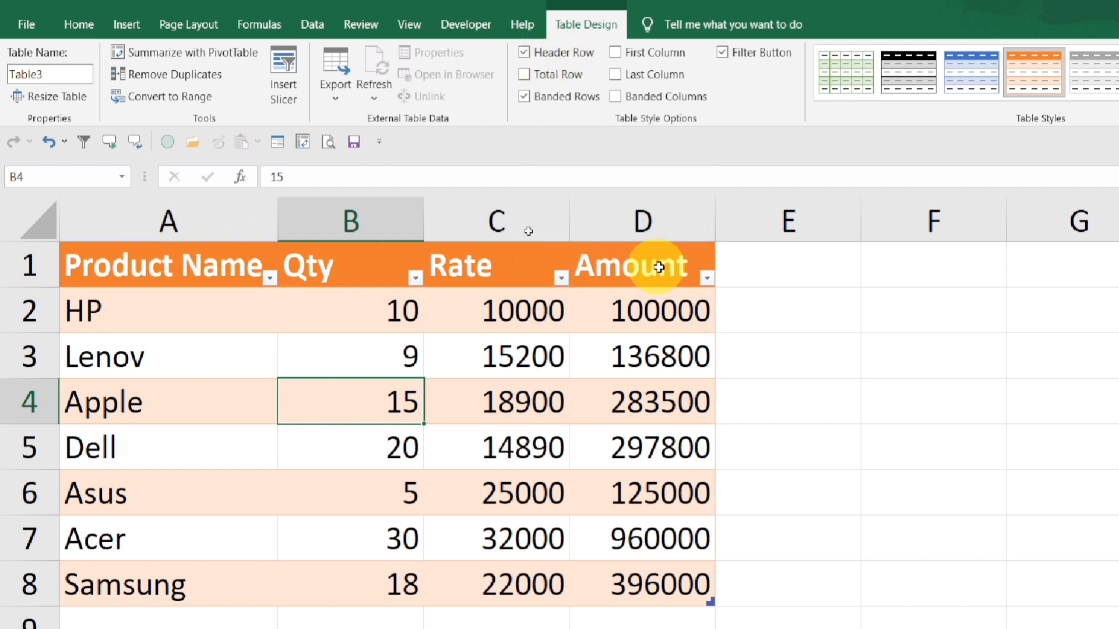
Toggle the table's header row off and back on, and turn on first-column formatting
click(525, 52)
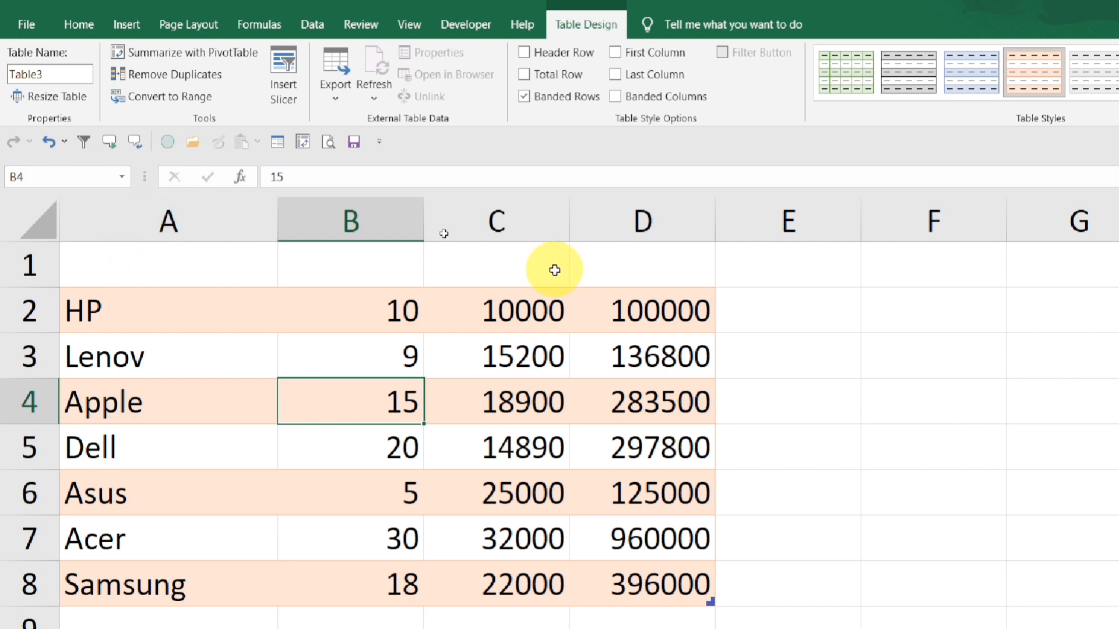
click(525, 52)
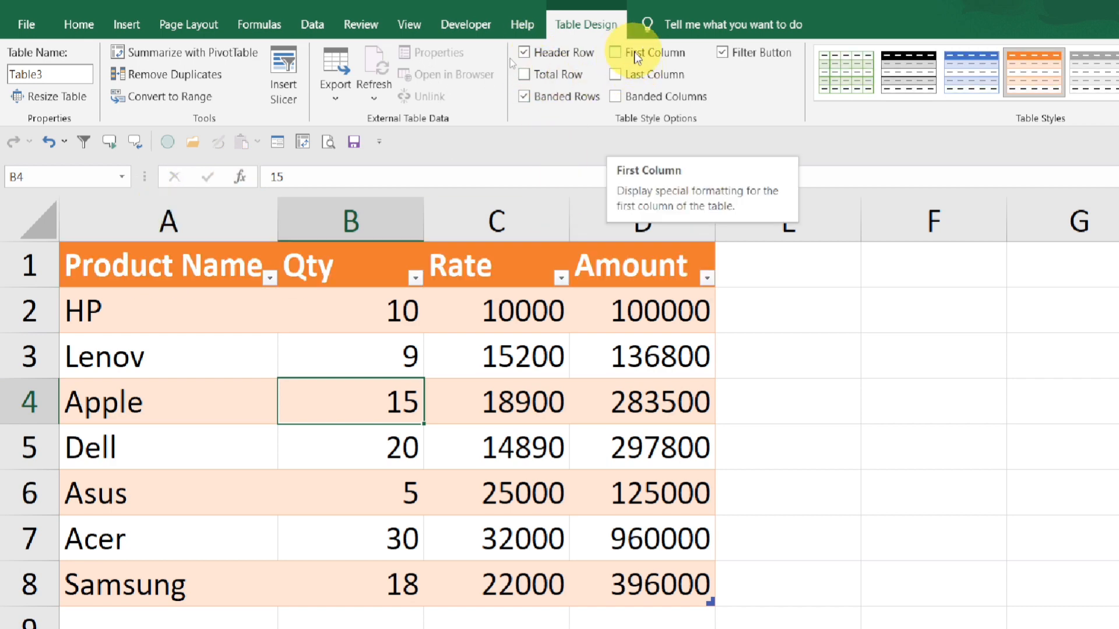
click(616, 53)
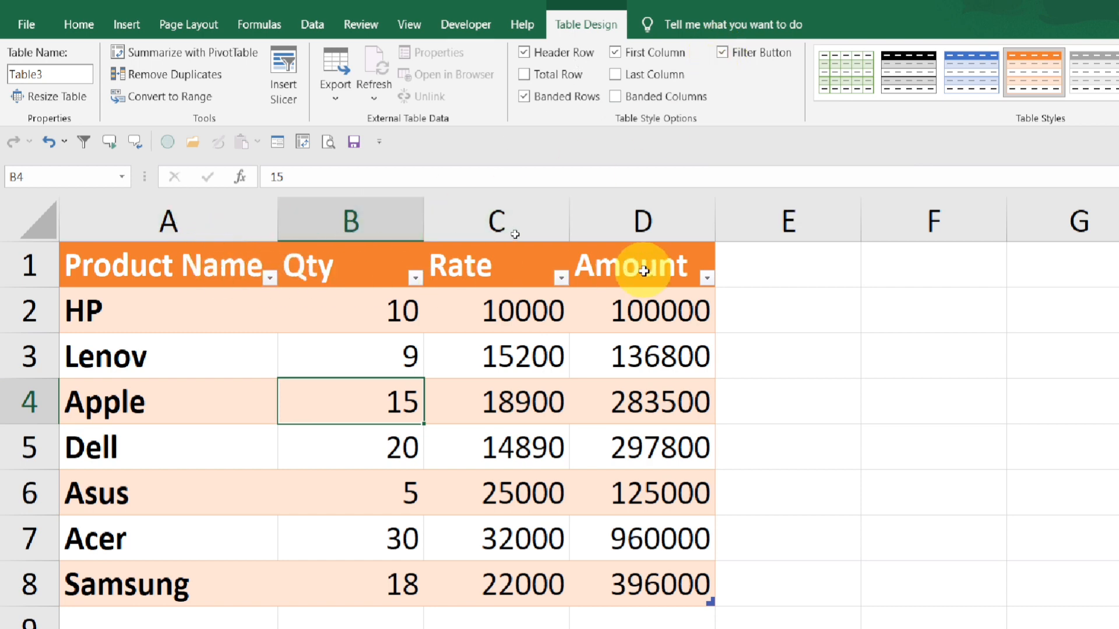
Hide the table's filter buttons and turn off banded rows
click(722, 53)
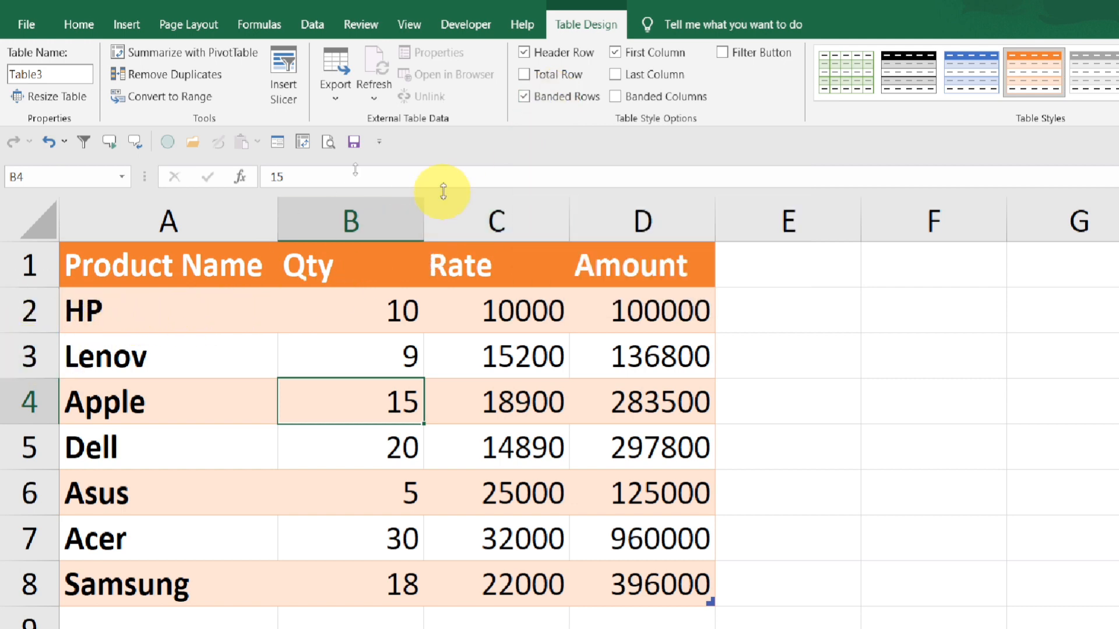
click(524, 97)
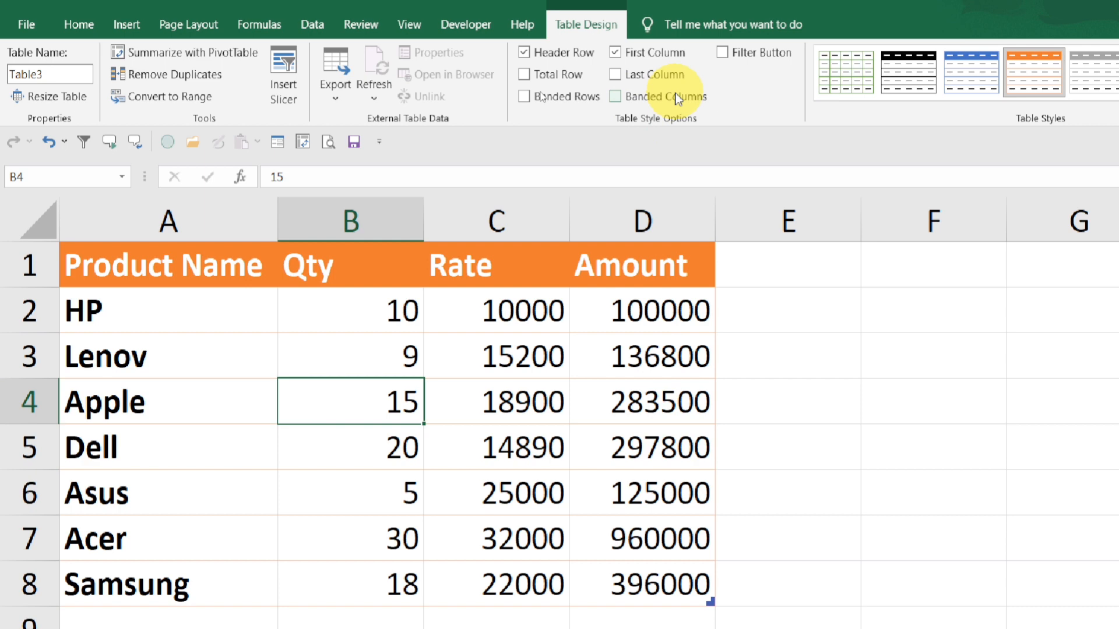
click(616, 98)
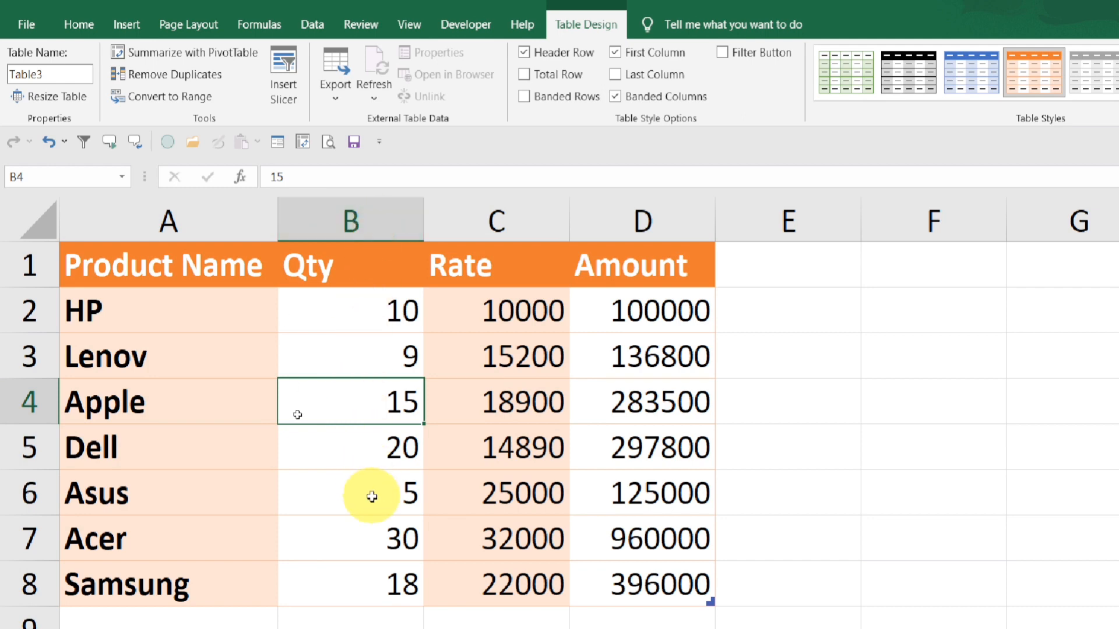
double_click(617, 98)
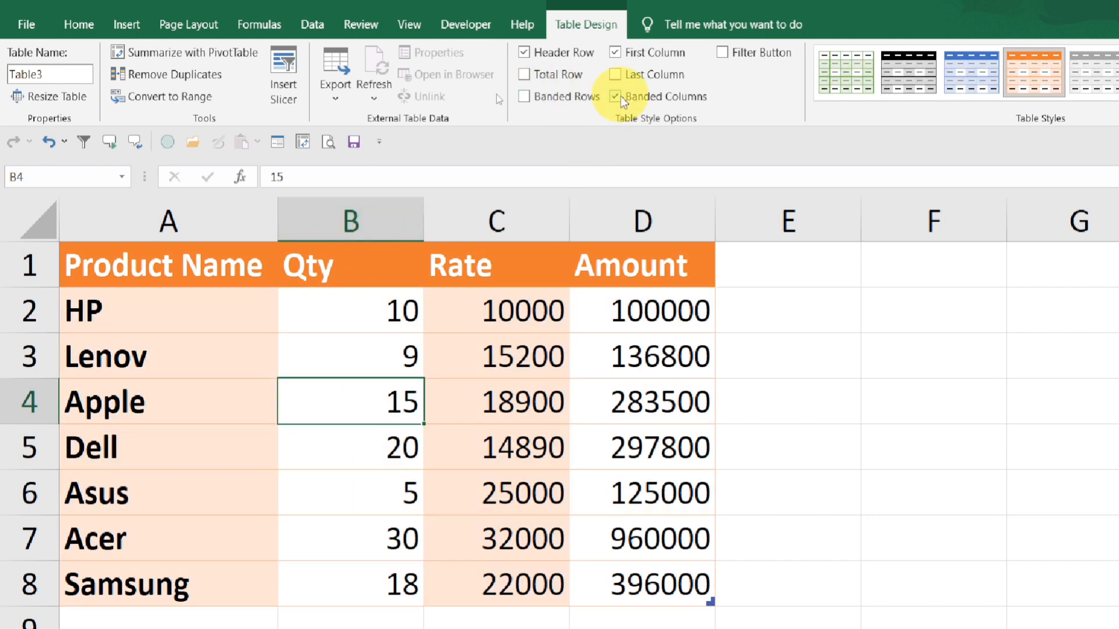
click(617, 98)
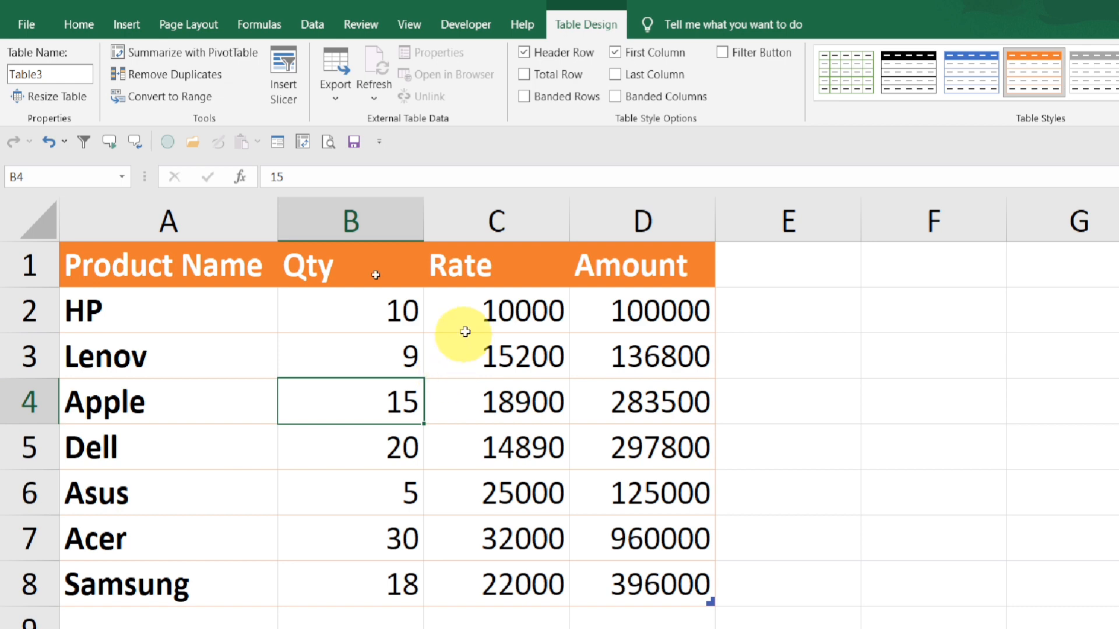
Add a total row to the table and set the Amount column's total to Max
click(525, 75)
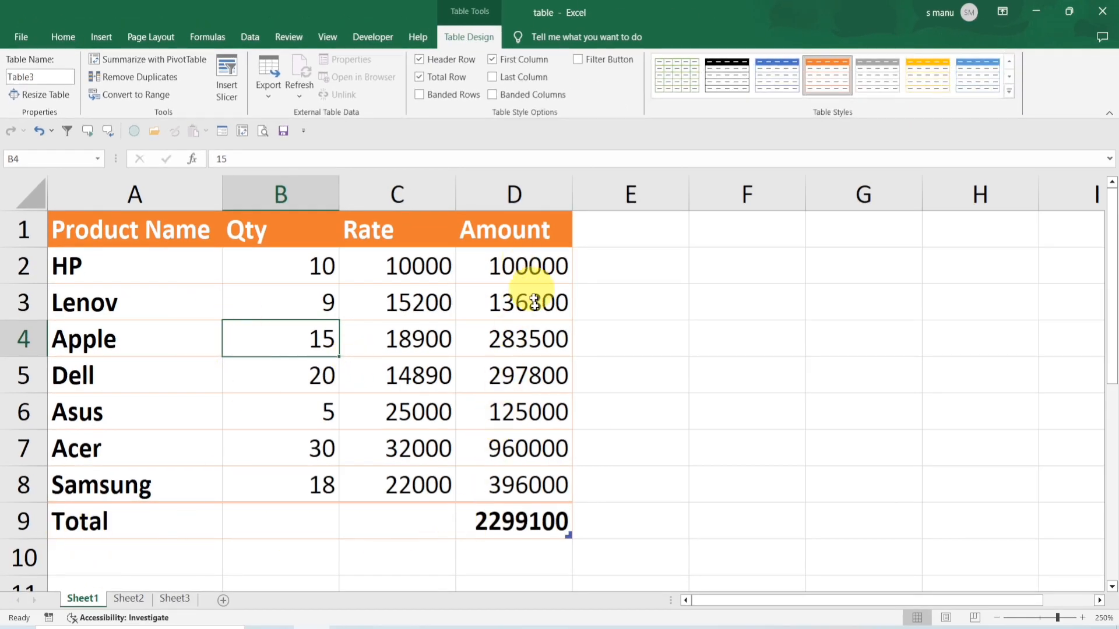
click(533, 521)
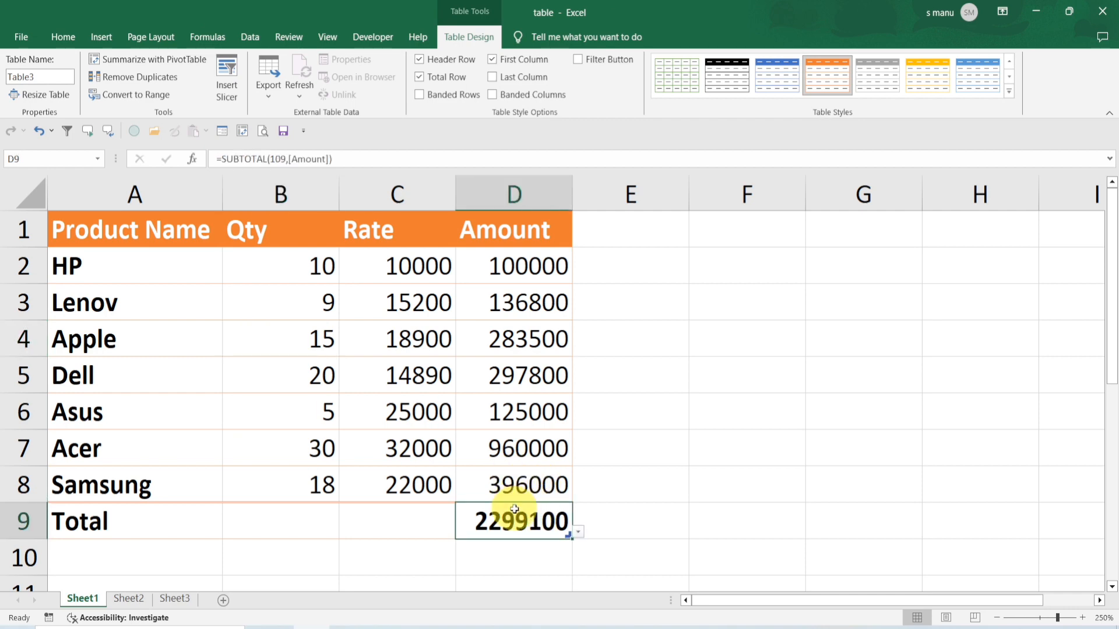
click(577, 533)
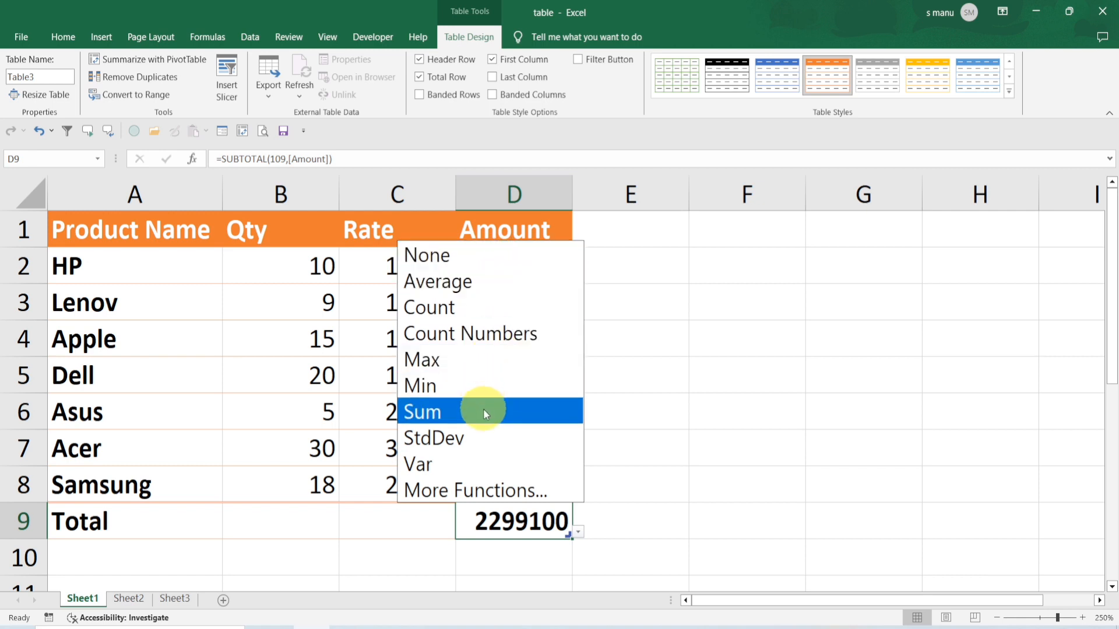
click(459, 370)
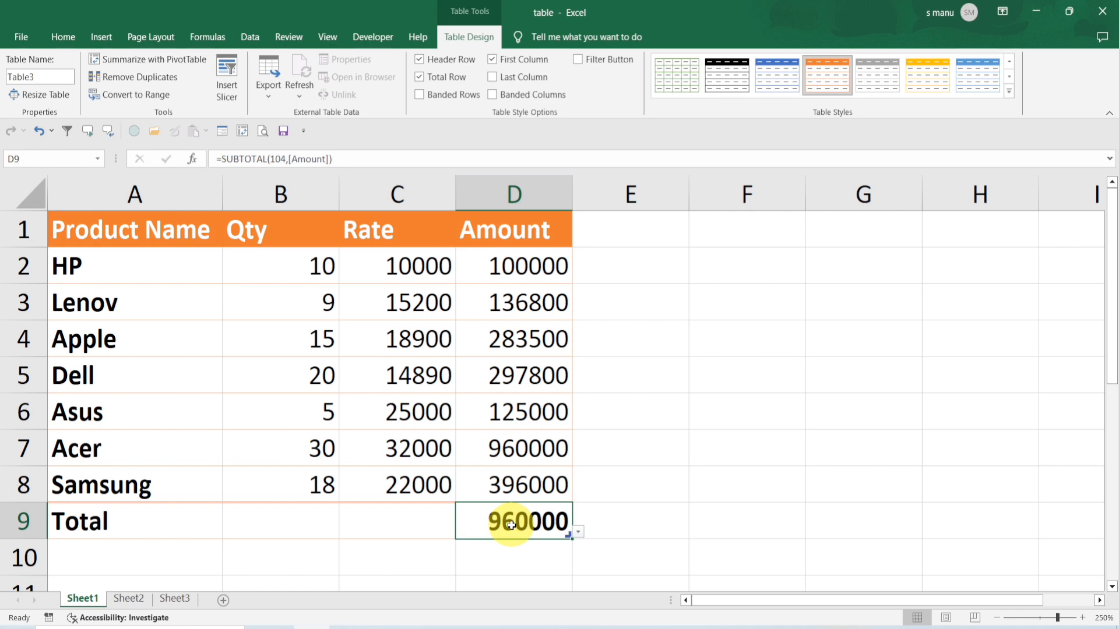
Set the Rate column's total-row function to Count
click(405, 528)
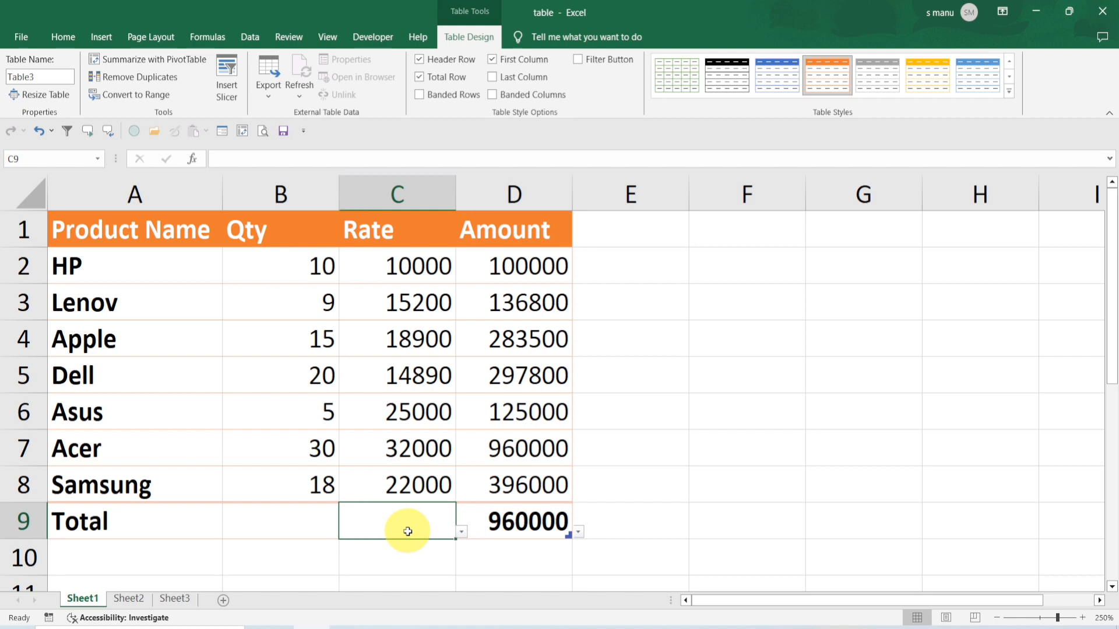
click(461, 532)
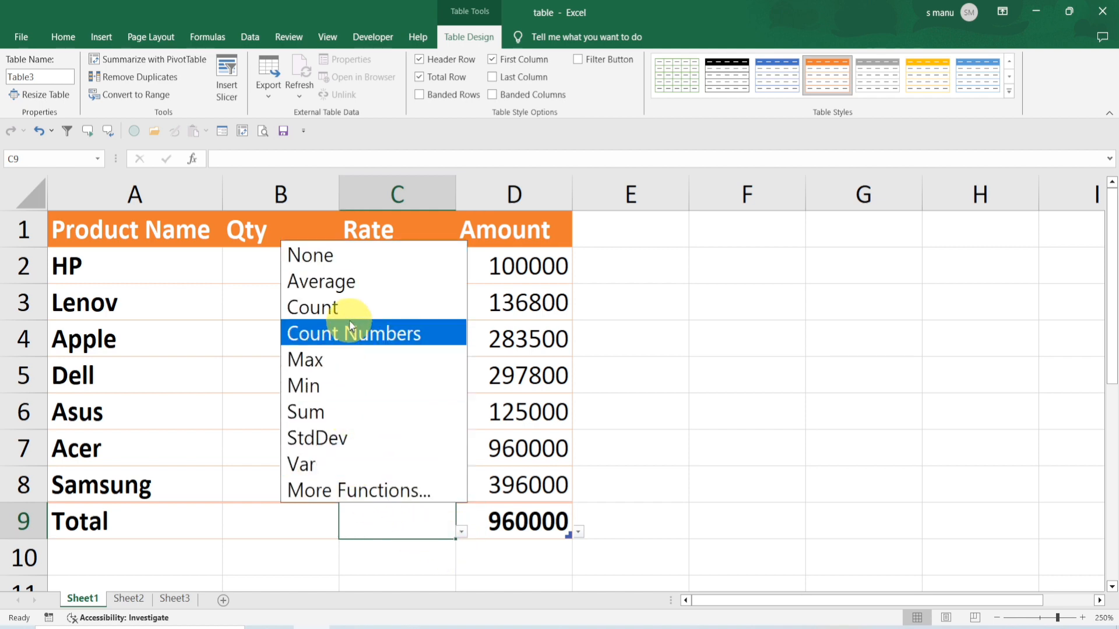
click(349, 307)
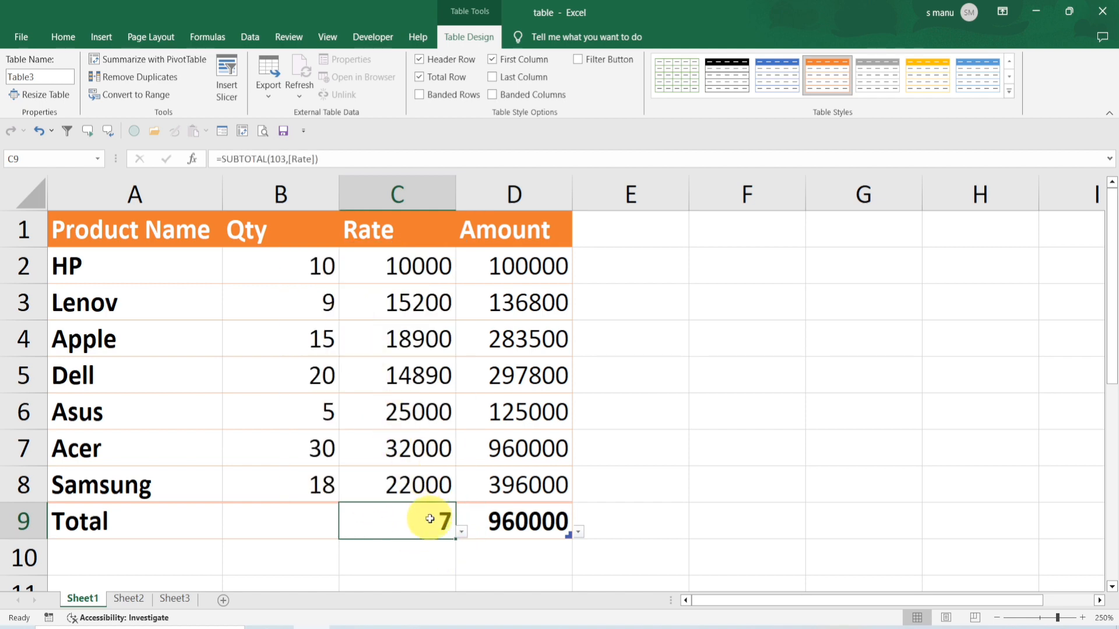
Set the Qty column's total-row function to Sum
click(311, 510)
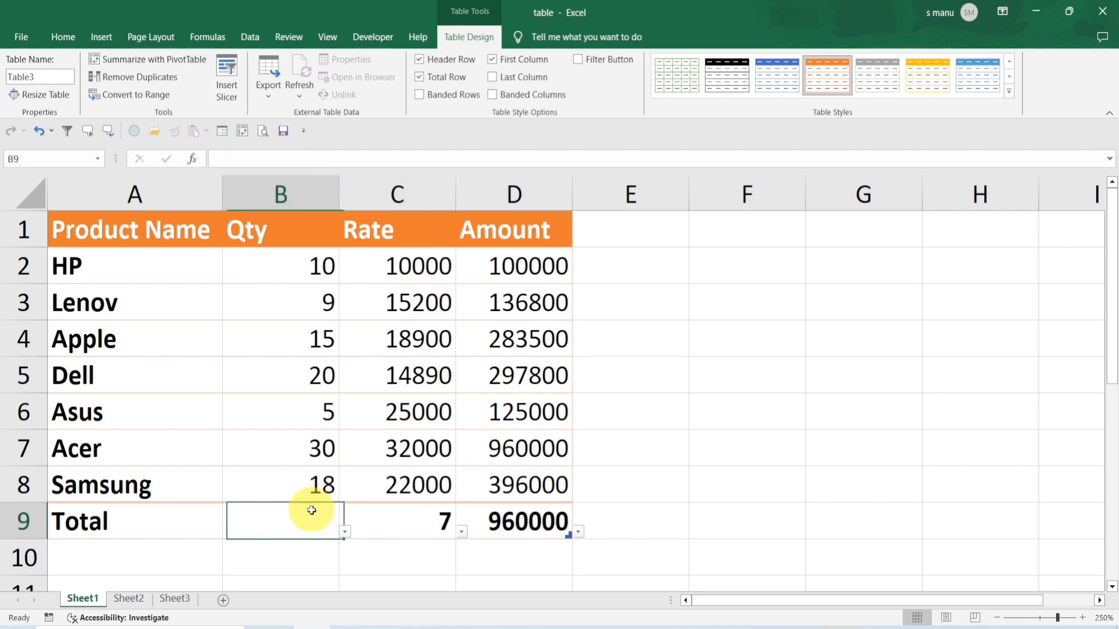
click(345, 532)
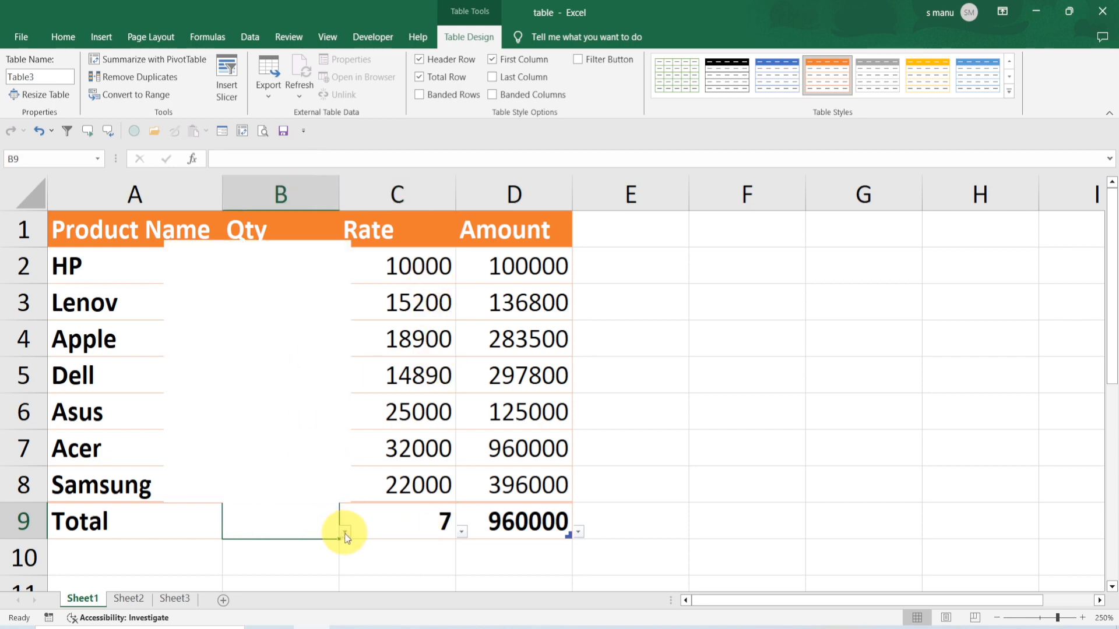
click(245, 411)
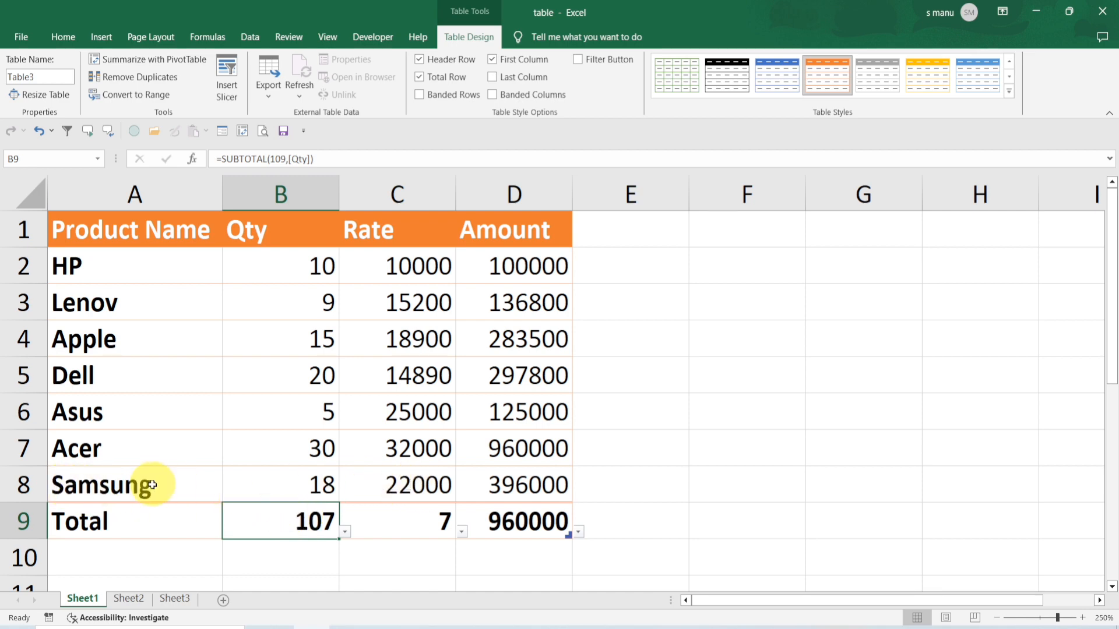
Add a new table row above the total with product dell, Qty 25 and Rate 85256
click(128, 480)
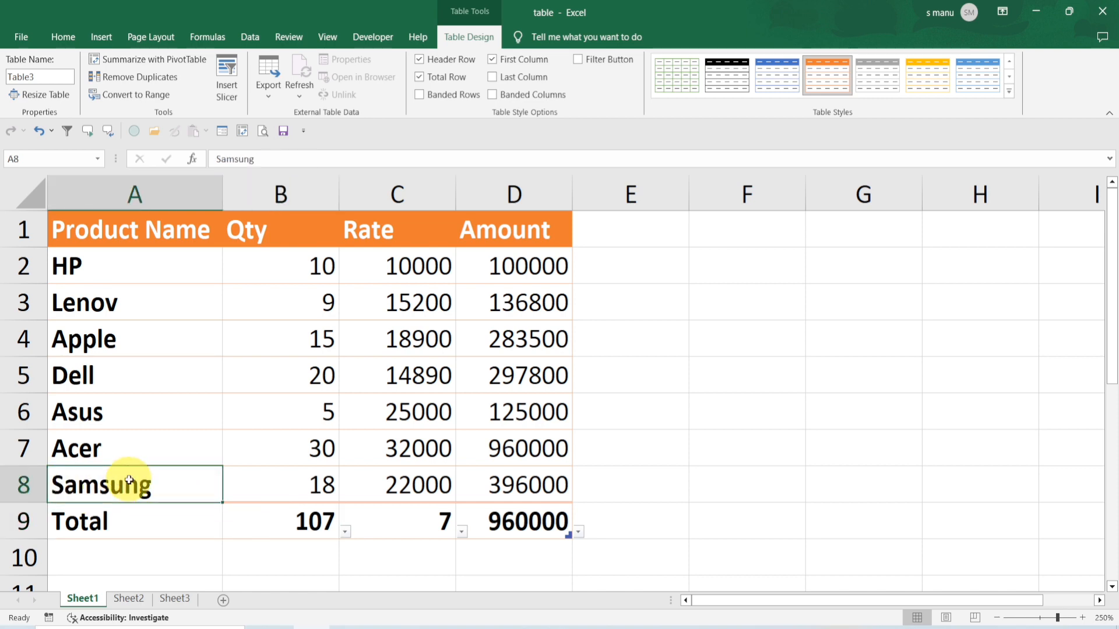
key(Tab)
key(Tab)
key(Tab)
key(Tab)
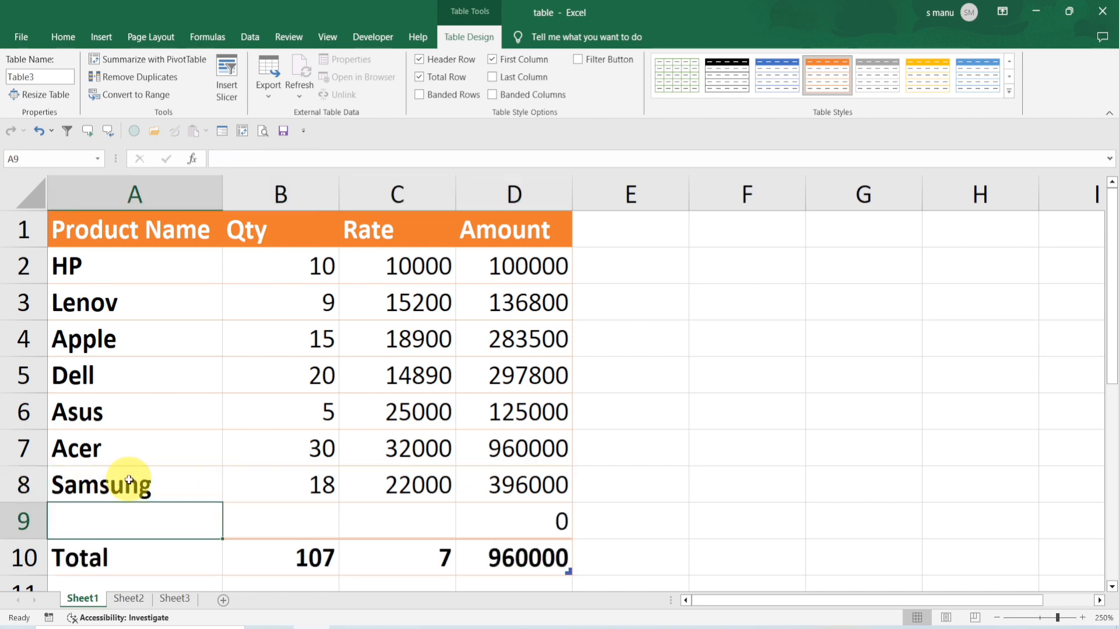
text(dell)
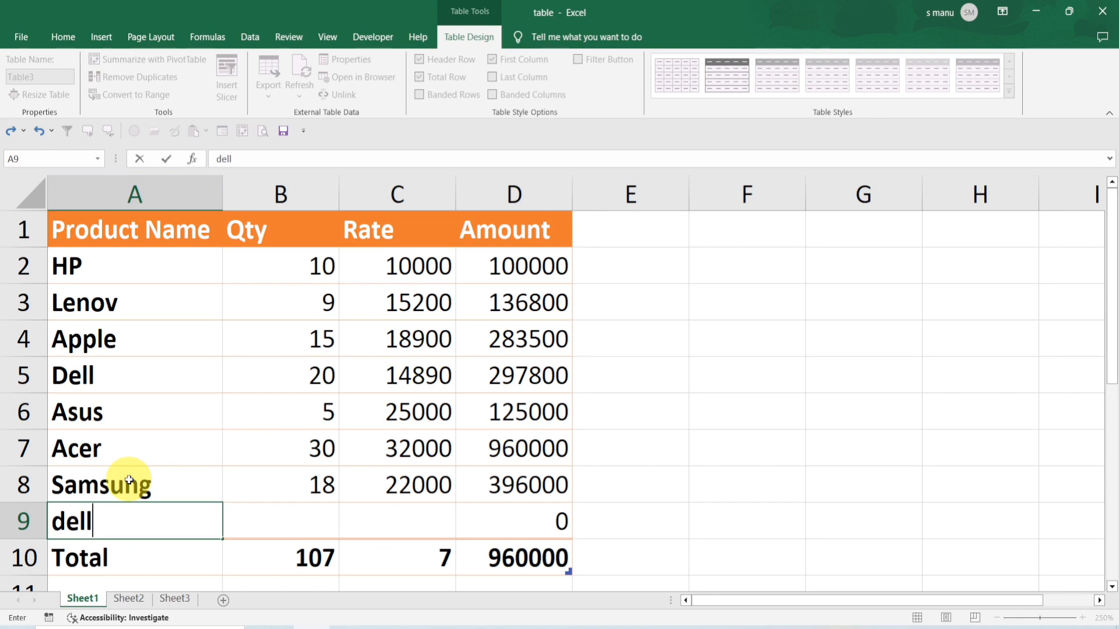
key(Tab)
text(25)
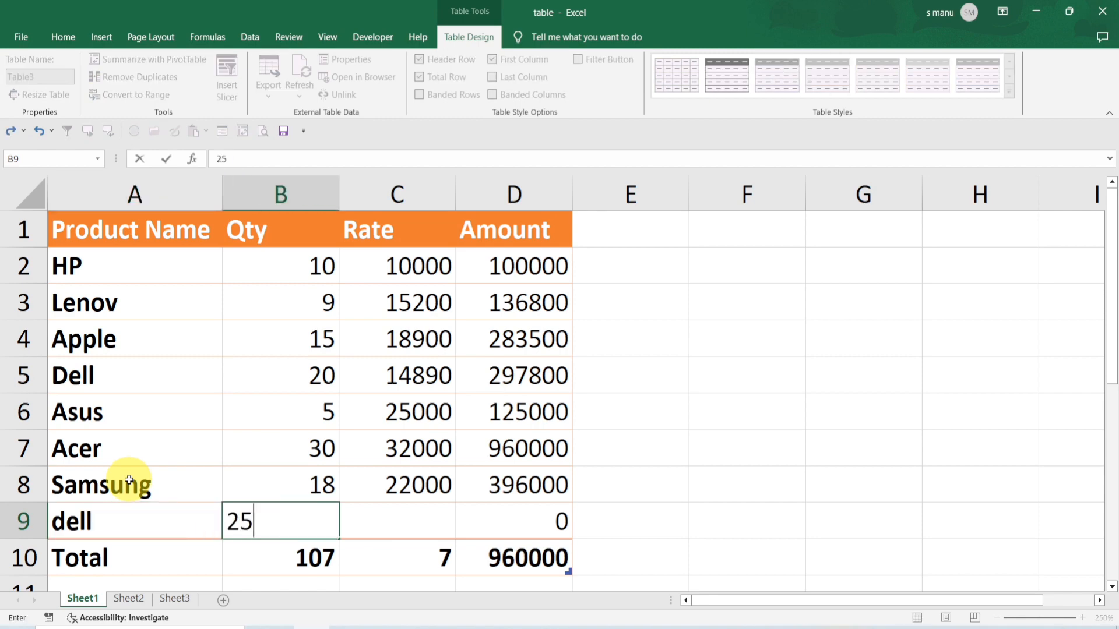
key(Tab)
text(85256)
key(Tab)
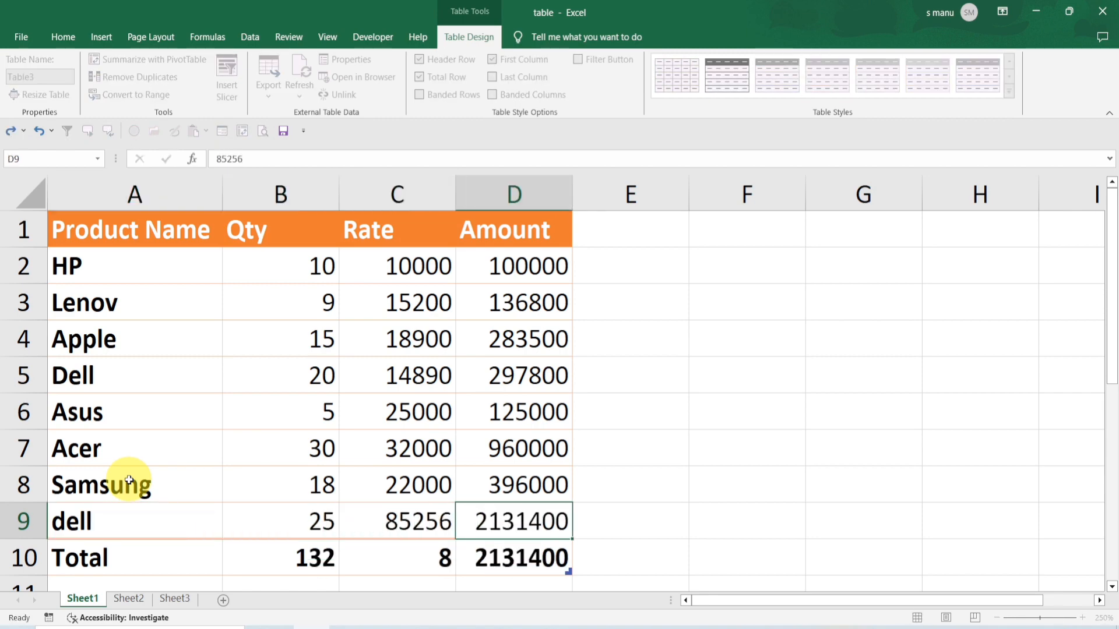
scroll(490, 522, down, 1)
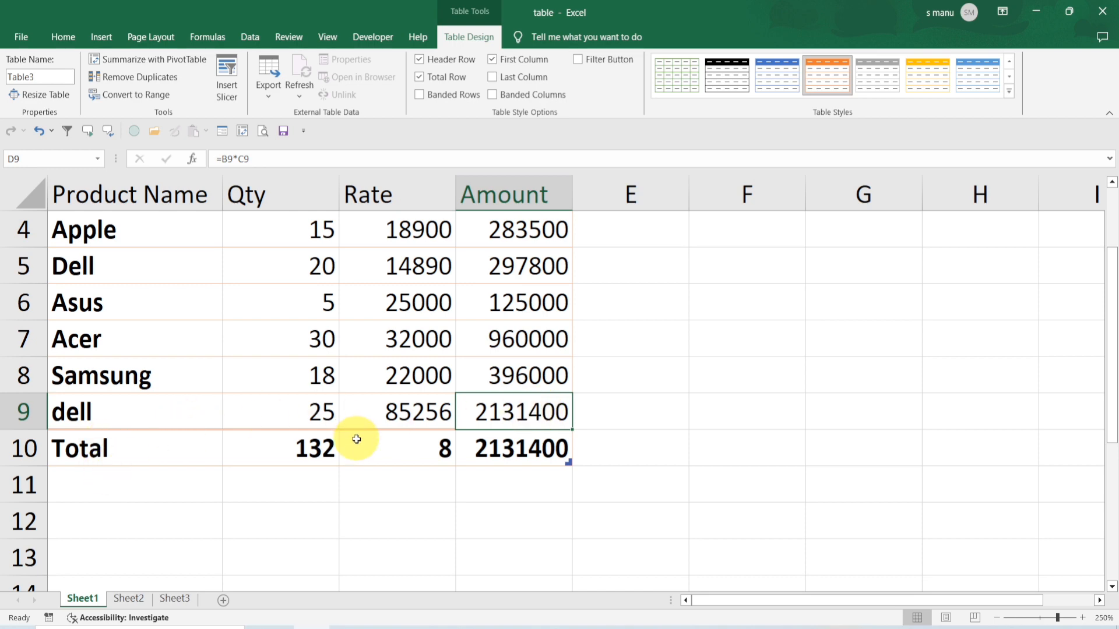
scroll(356, 439, up, 1)
scroll(434, 399, down, 2)
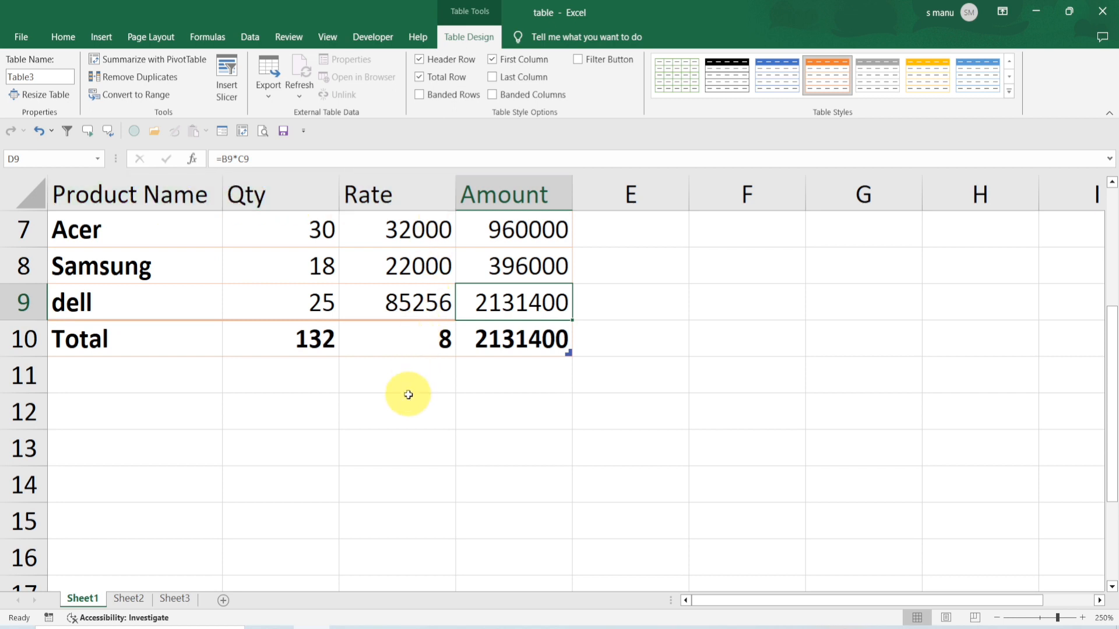
scroll(408, 394, up, 1)
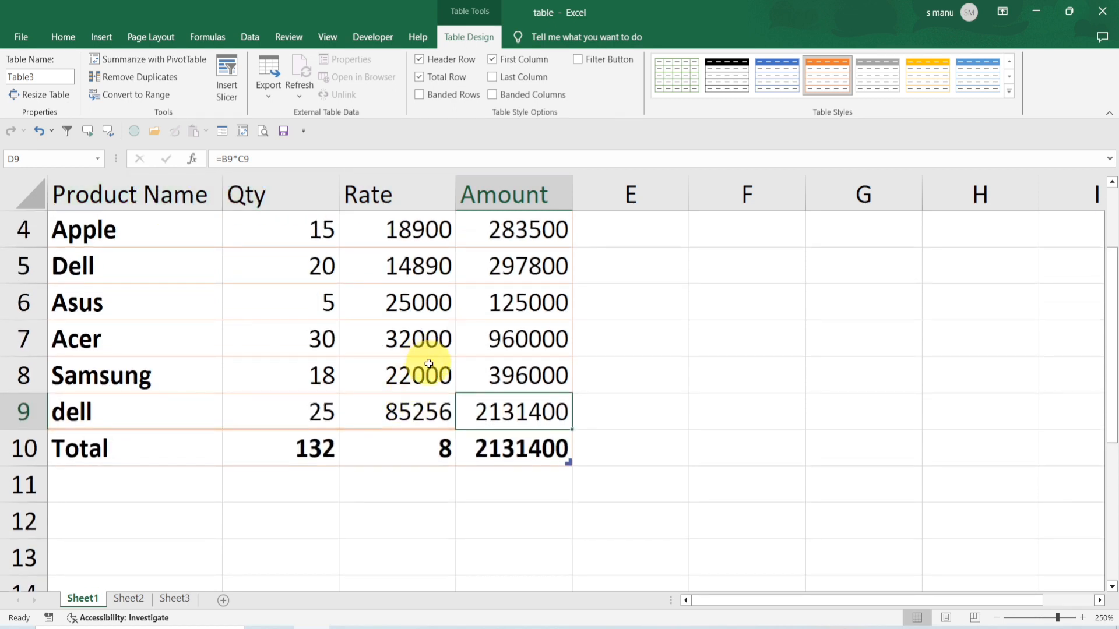
scroll(429, 364, down, 2)
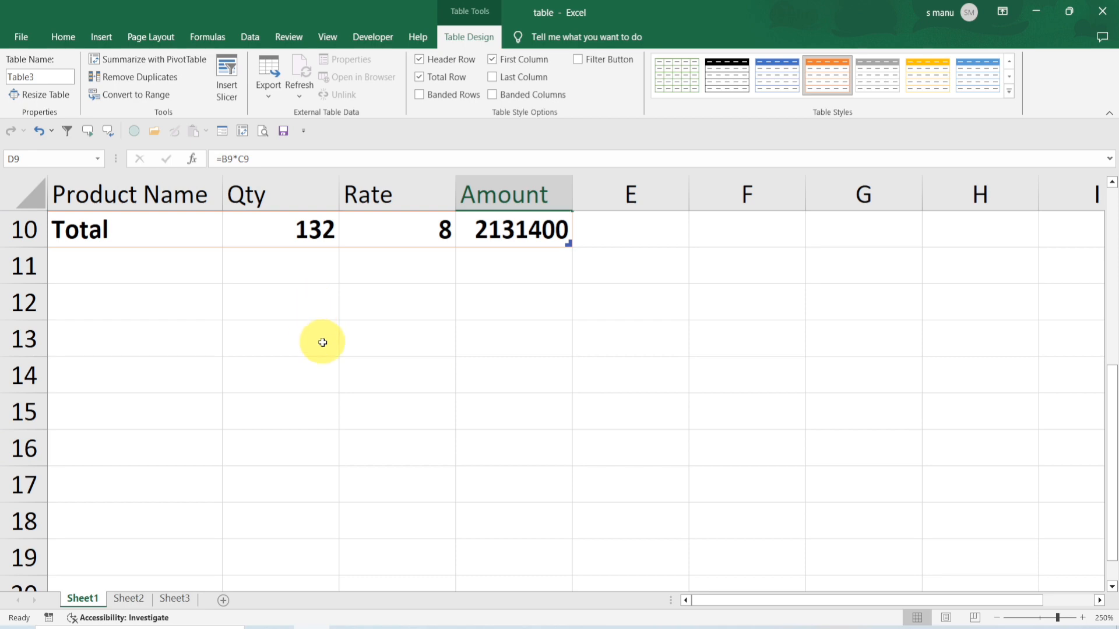
scroll(322, 341, up, 3)
scroll(322, 342, down, 1)
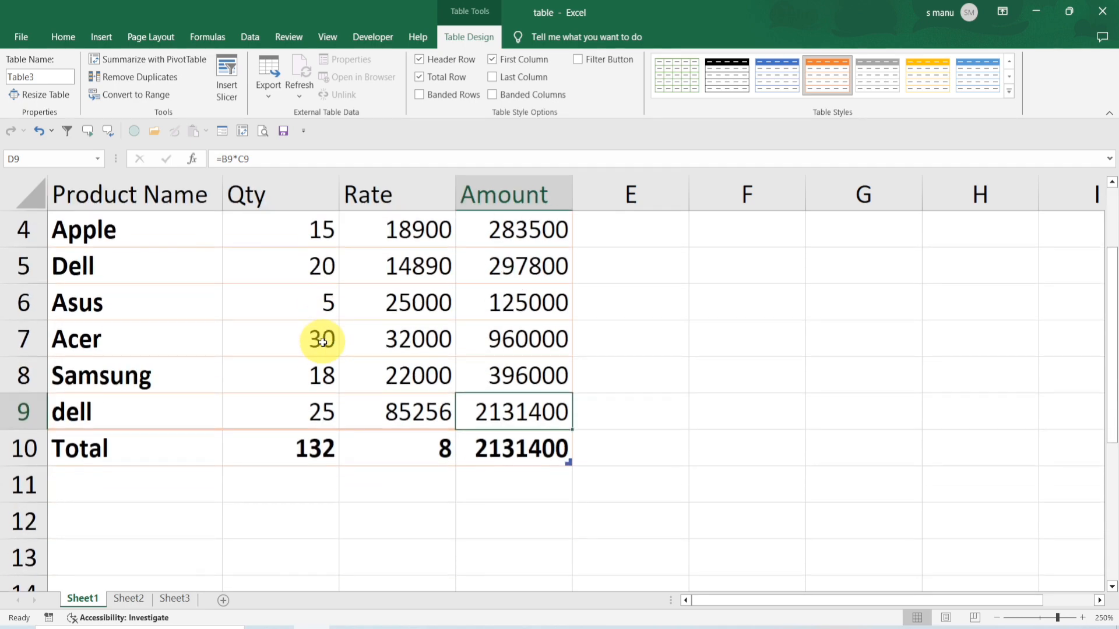
scroll(434, 330, up, 3)
click(431, 330)
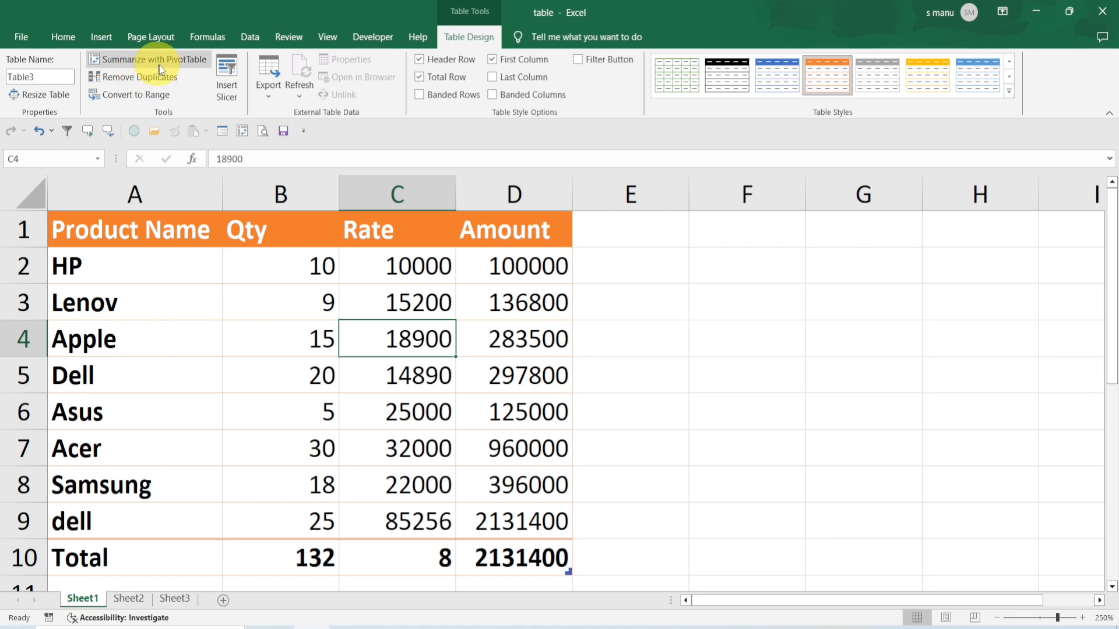
click(225, 345)
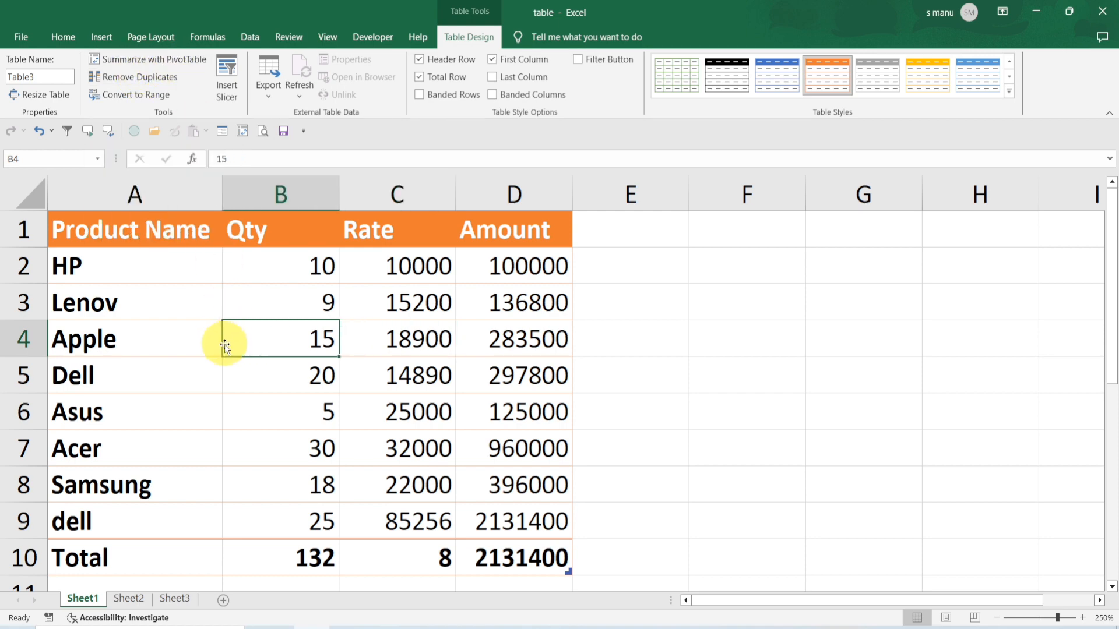
click(169, 61)
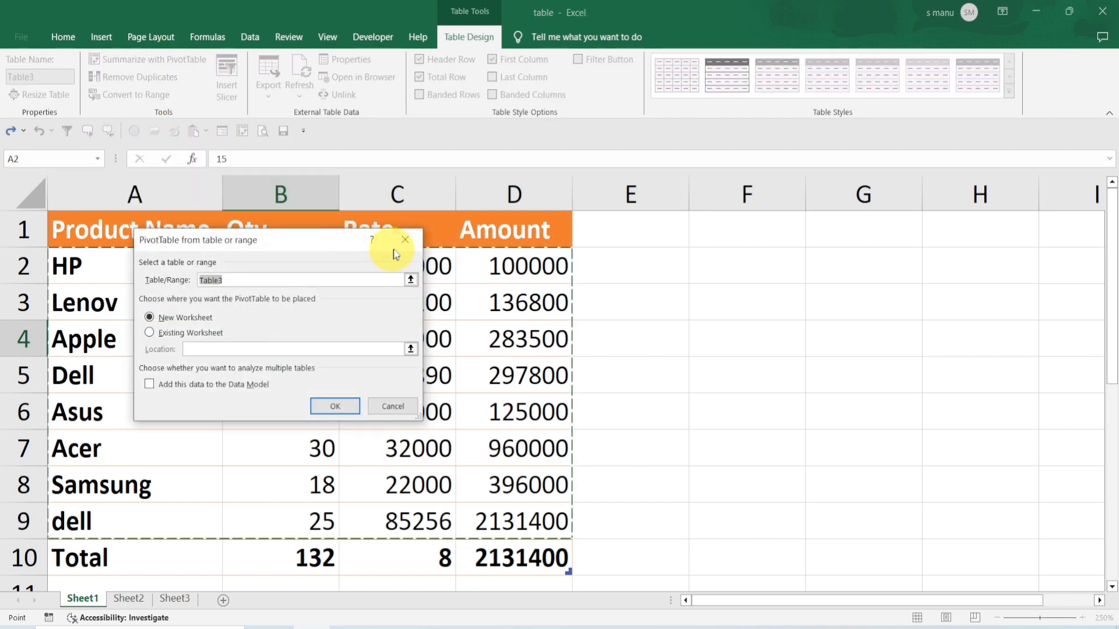
click(404, 240)
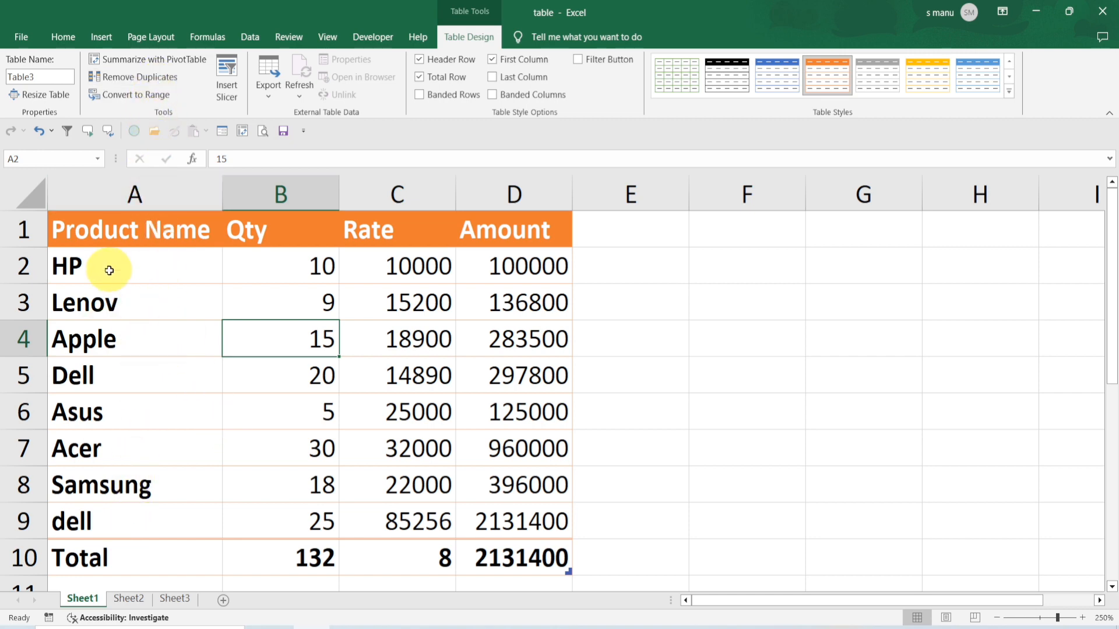
Remove duplicate rows from the table, checking only the Product Name column
click(23, 373)
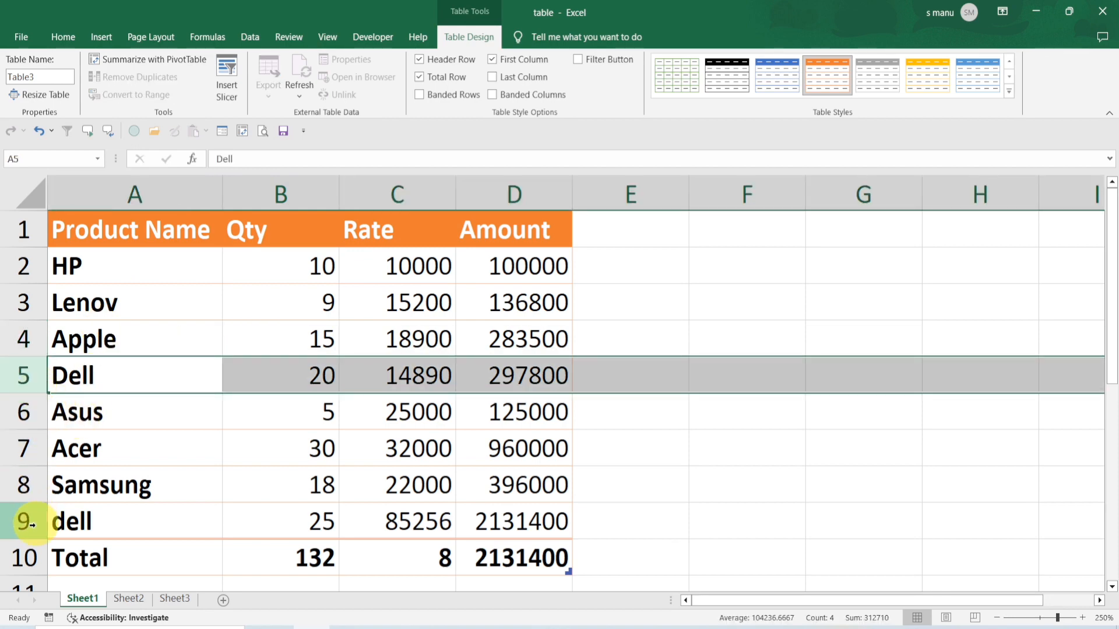
click(32, 528)
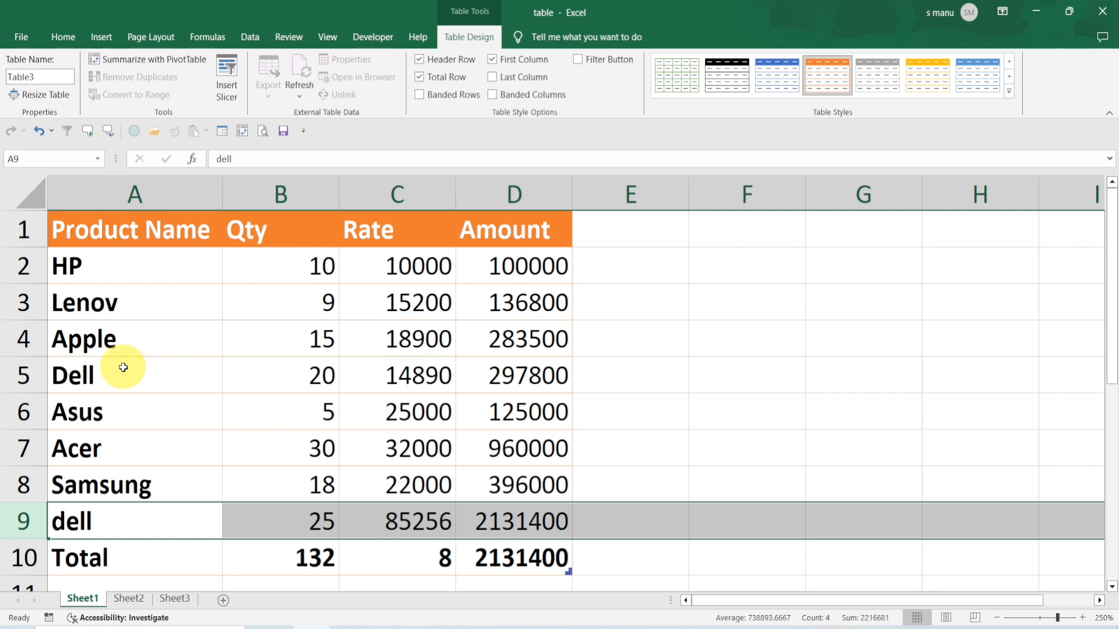
click(146, 402)
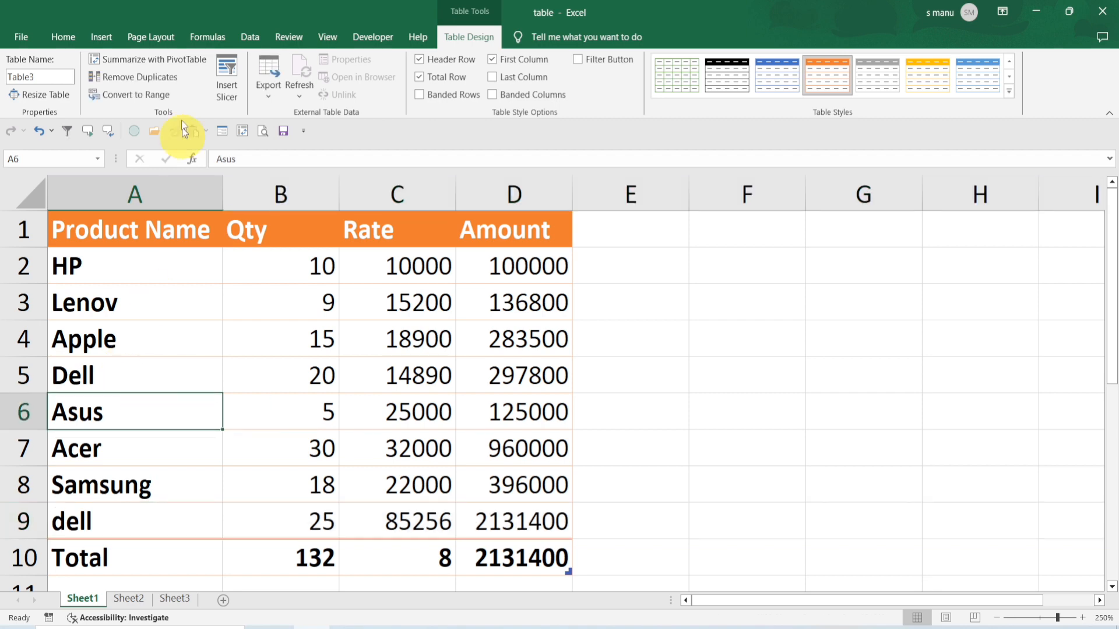
click(145, 79)
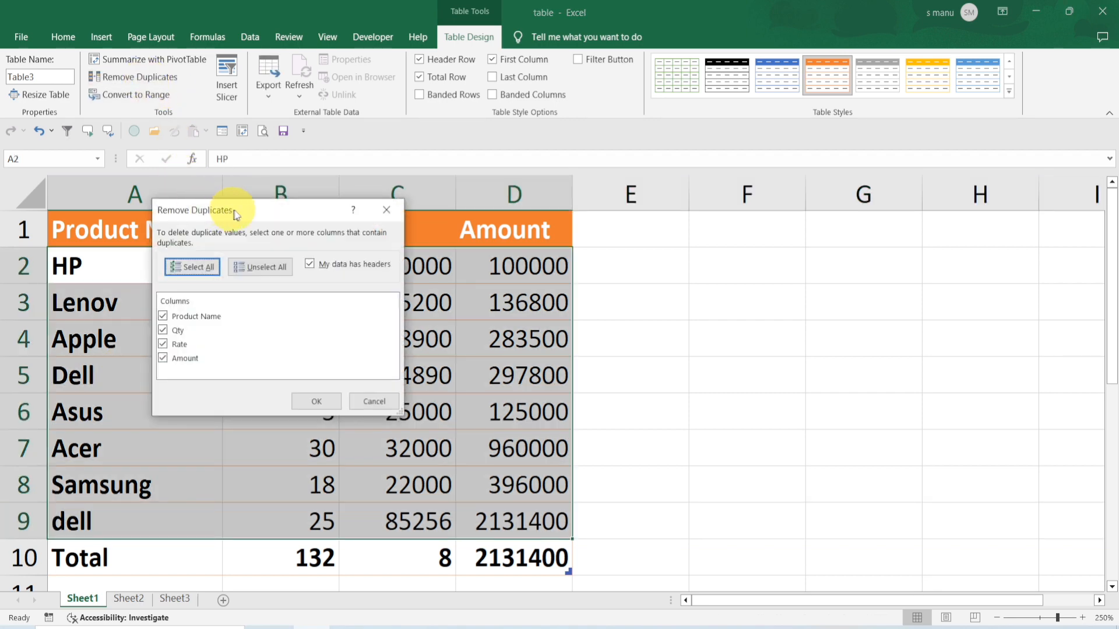
drag(245, 214, 180, 247)
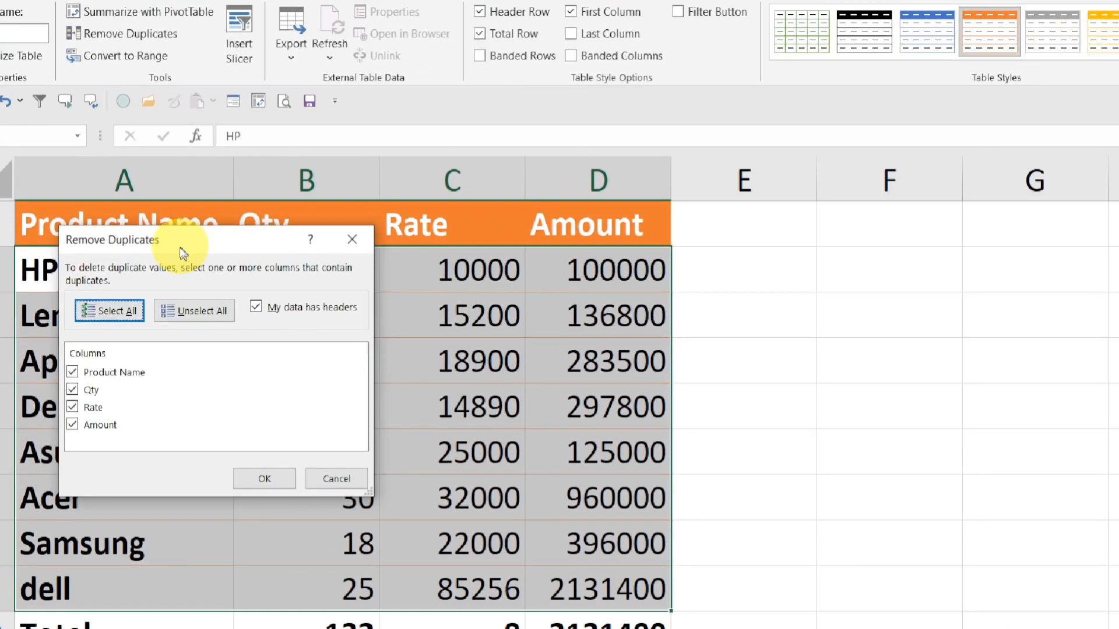
drag(182, 252, 194, 280)
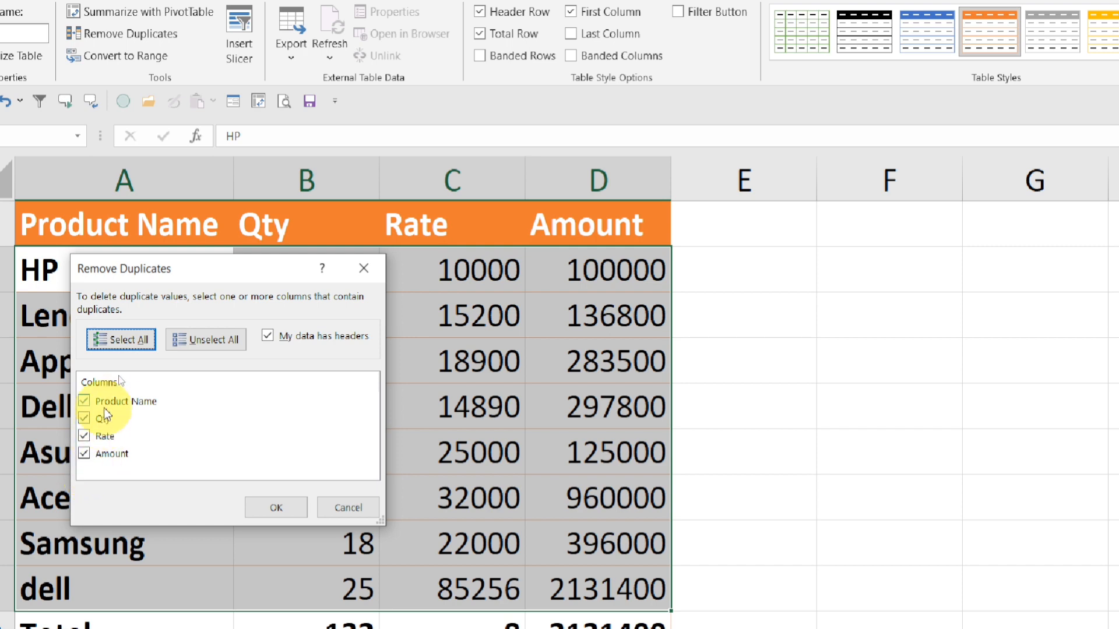
click(197, 340)
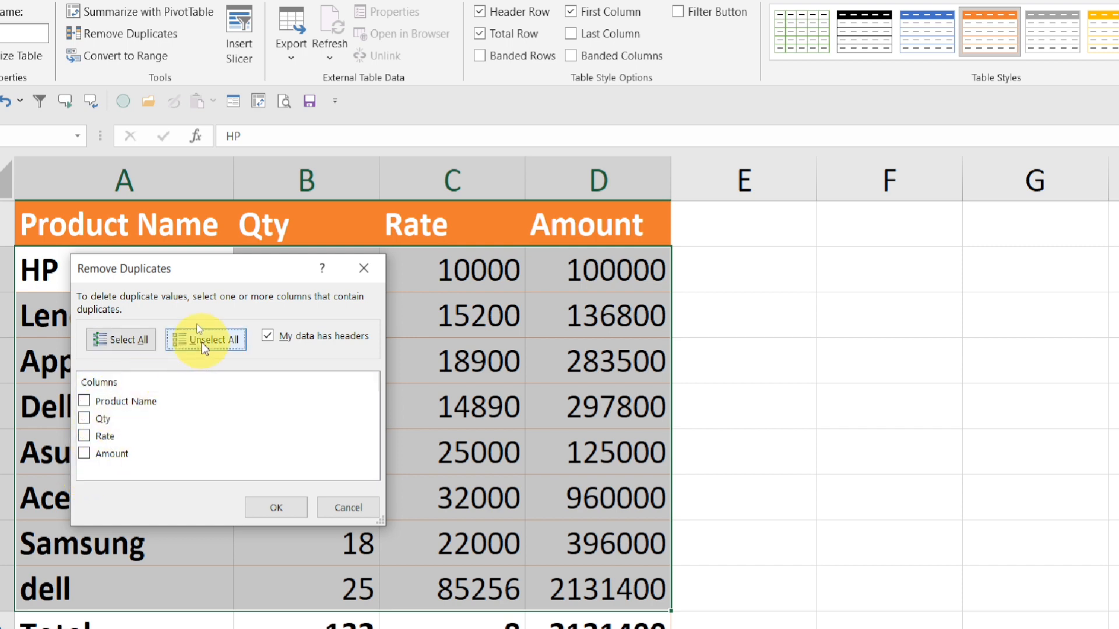
click(83, 401)
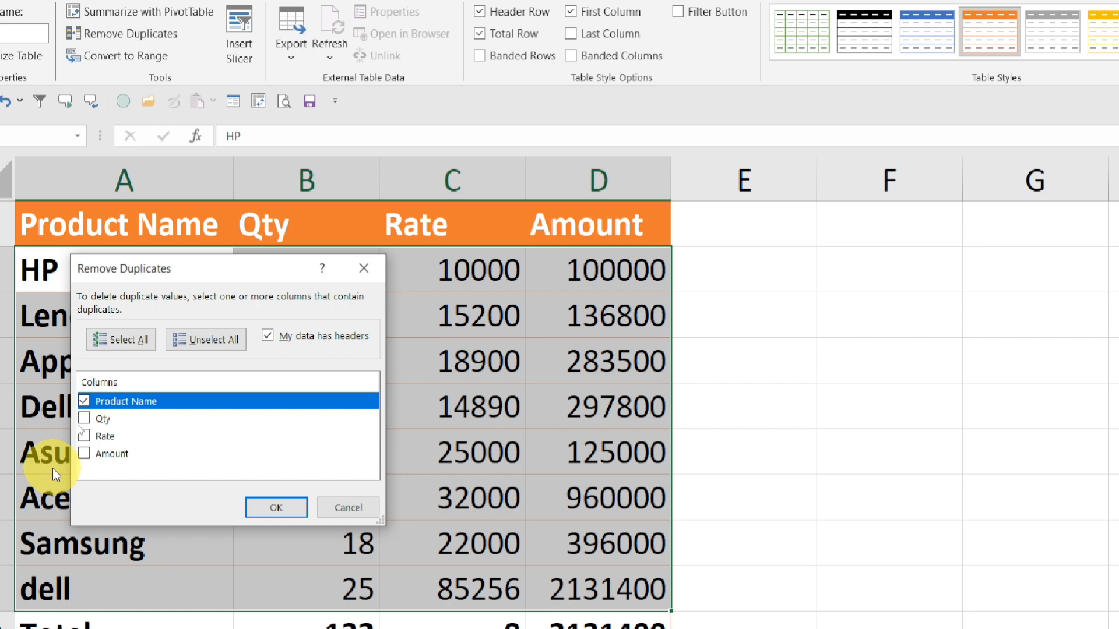
click(272, 508)
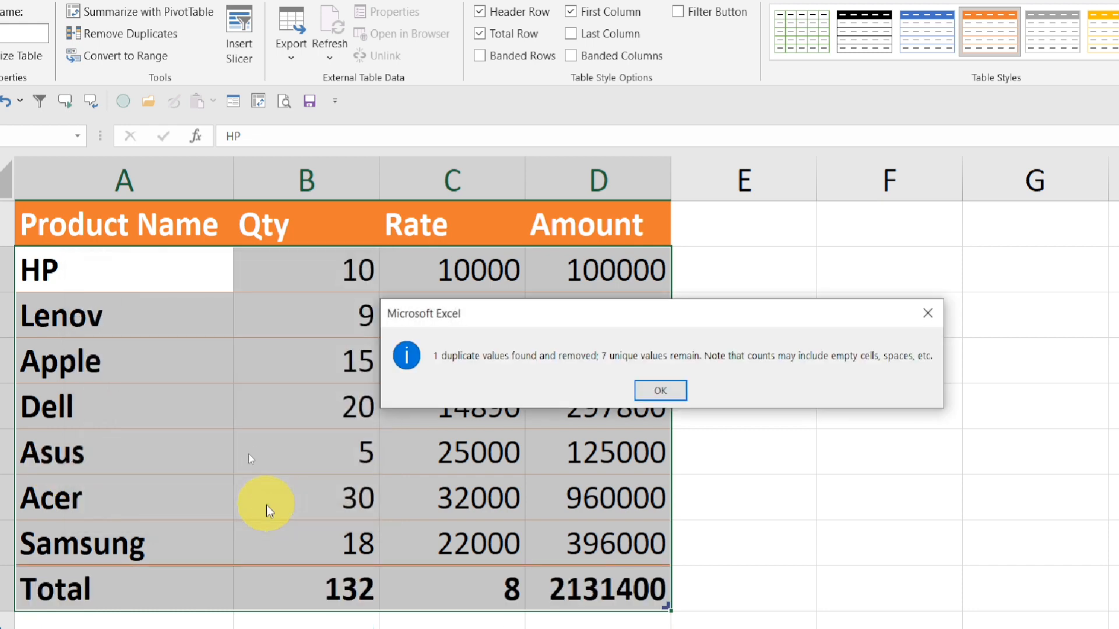
drag(570, 312, 362, 307)
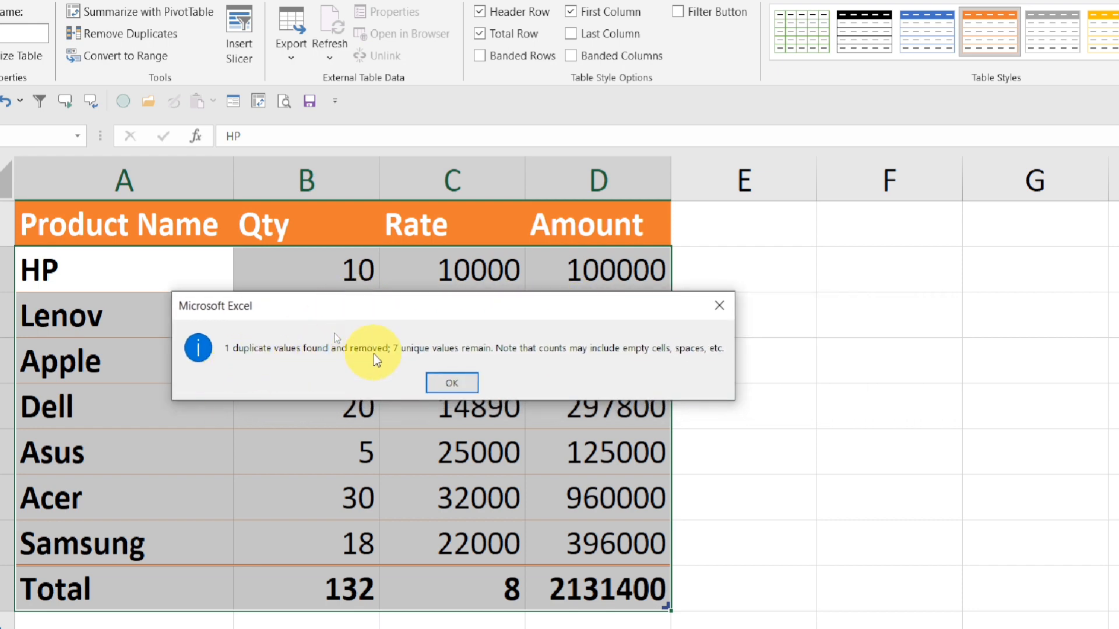
click(449, 382)
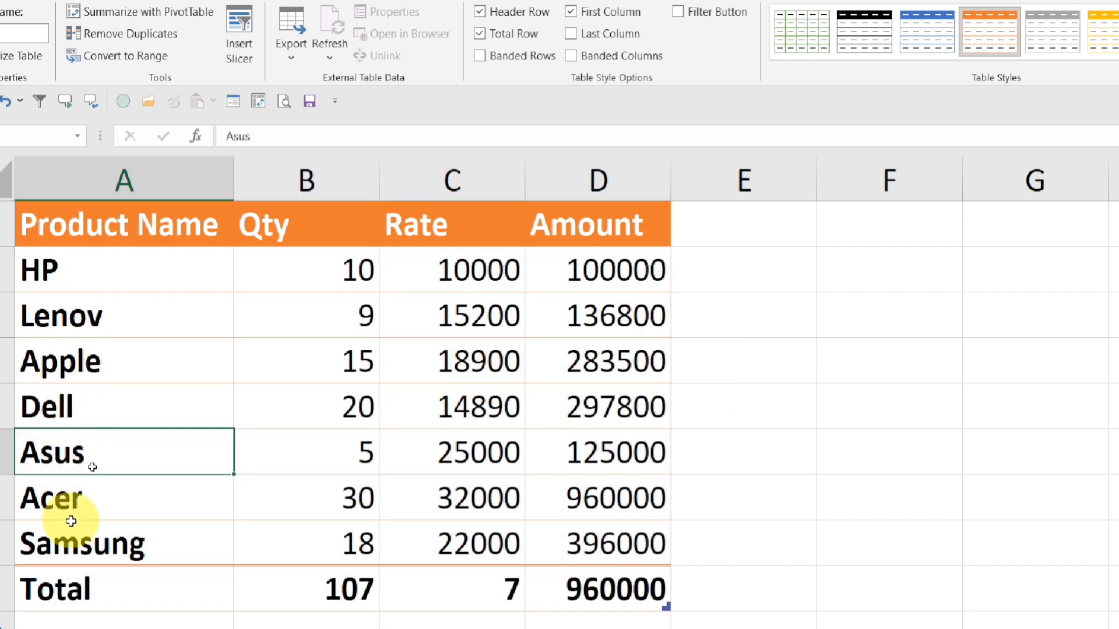
Convert the product table to a normal range
click(18, 405)
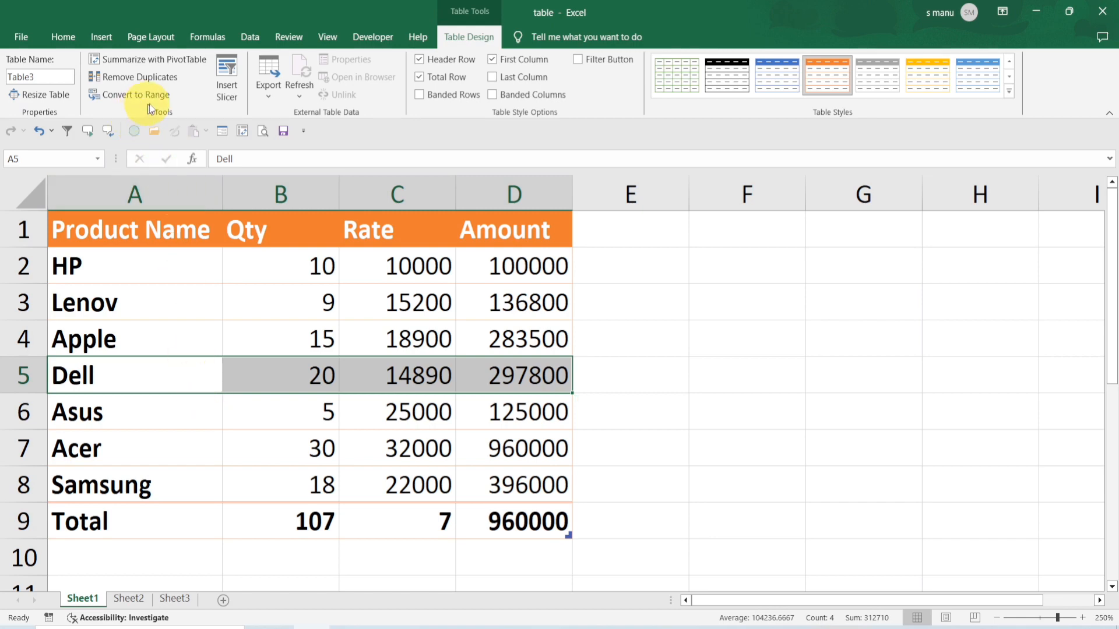
click(343, 424)
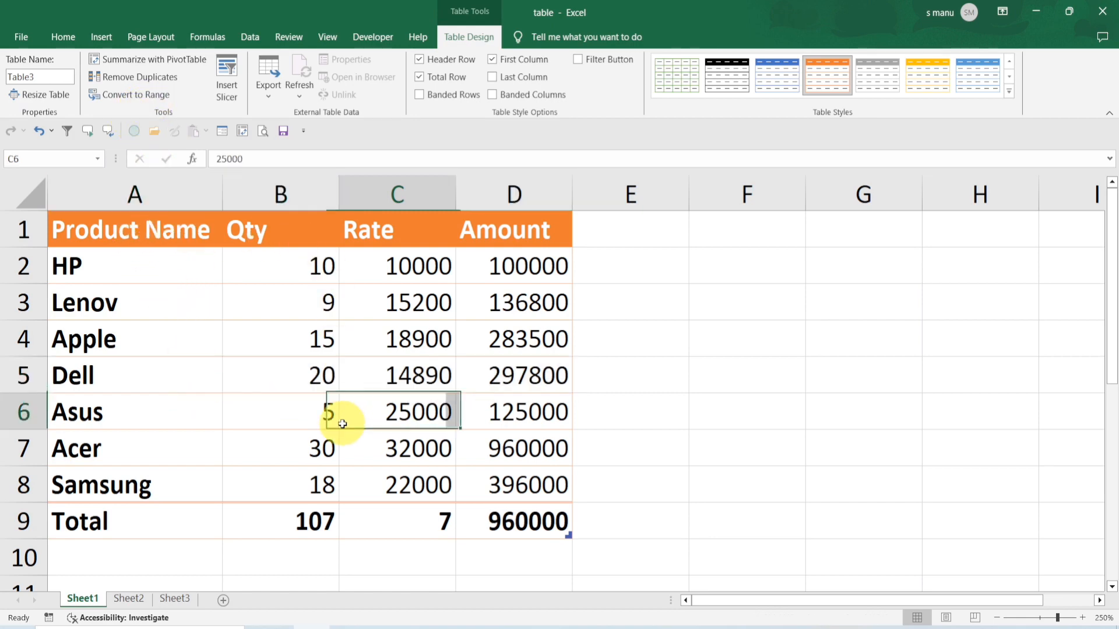
click(113, 96)
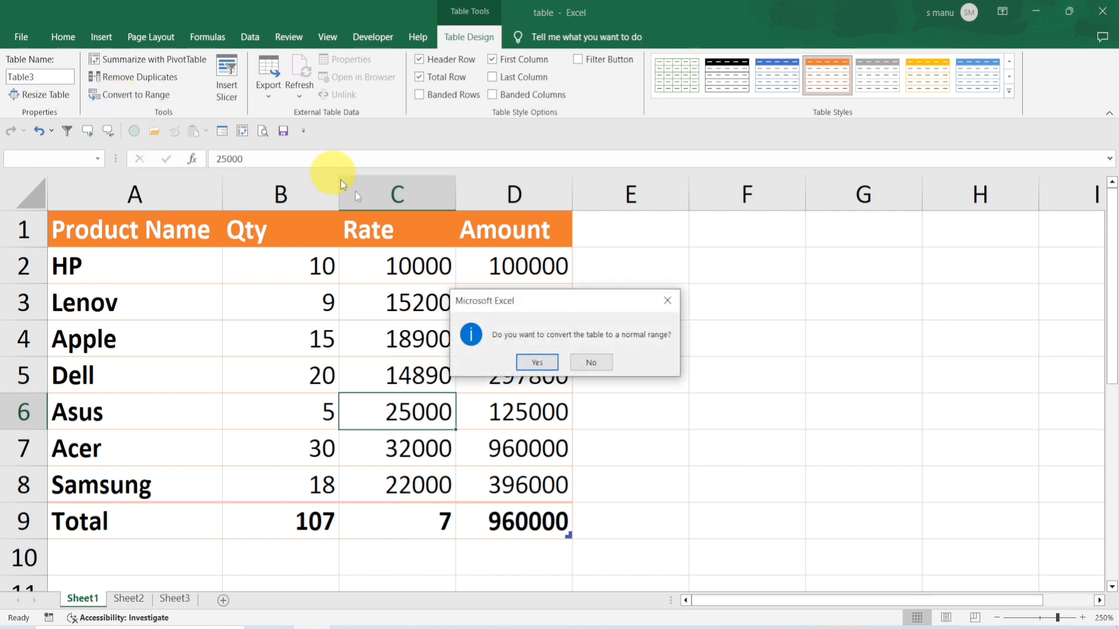
drag(544, 301, 291, 289)
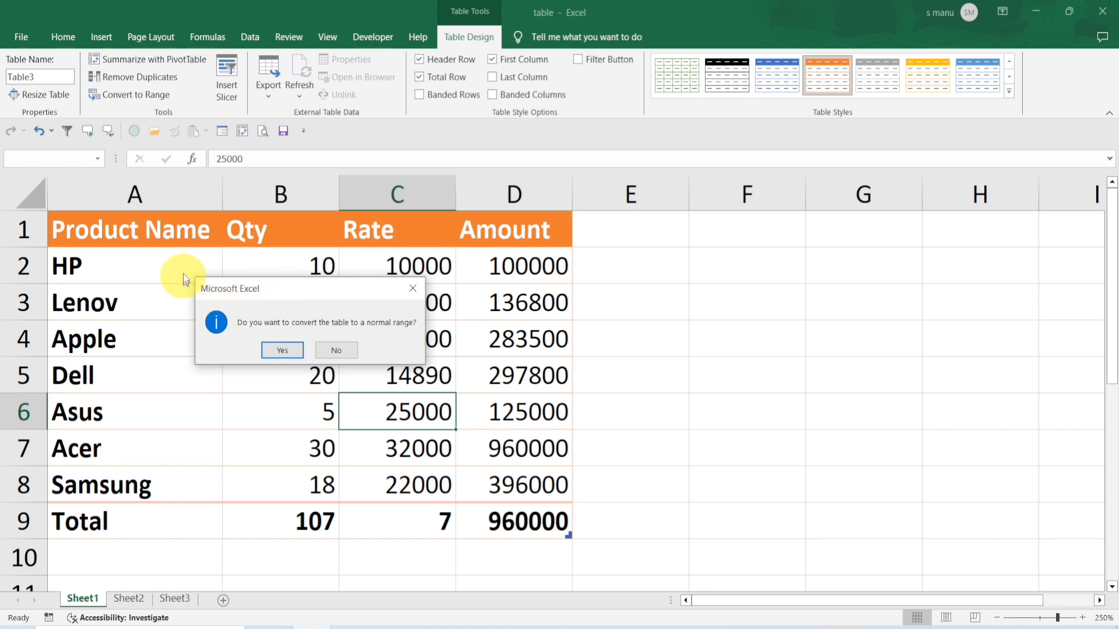
click(282, 350)
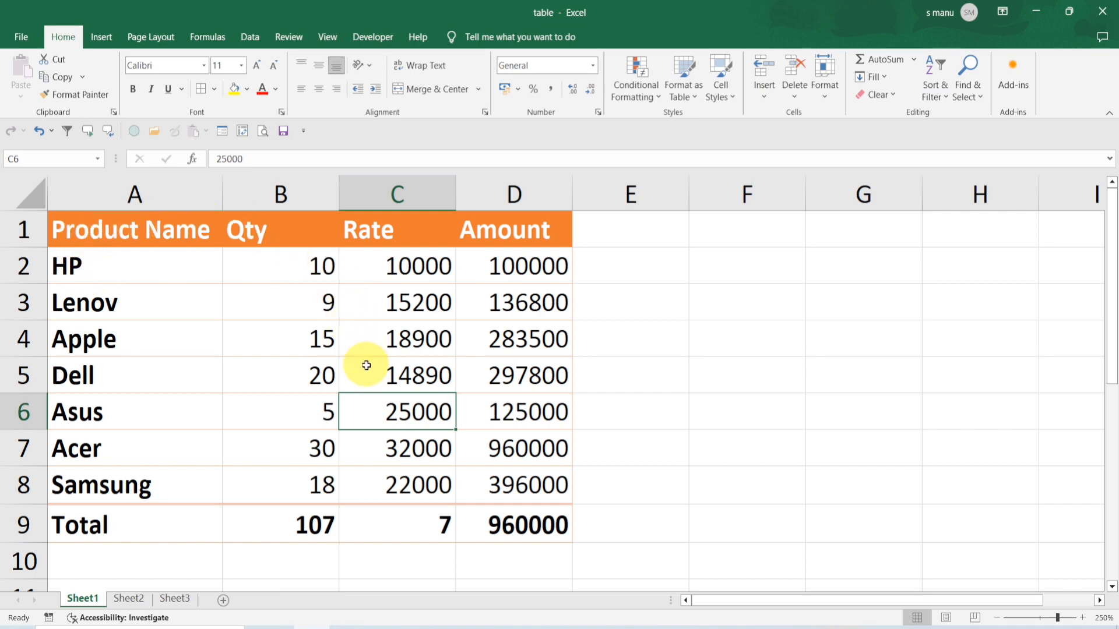
Undo the conversion to restore the table
drag(175, 229, 479, 498)
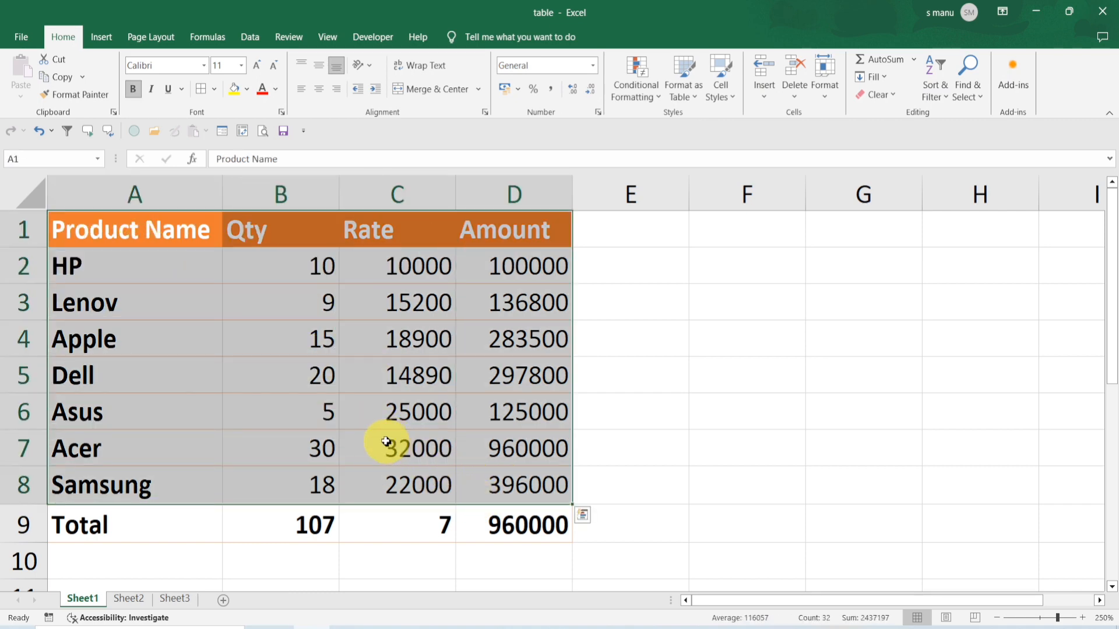
click(376, 438)
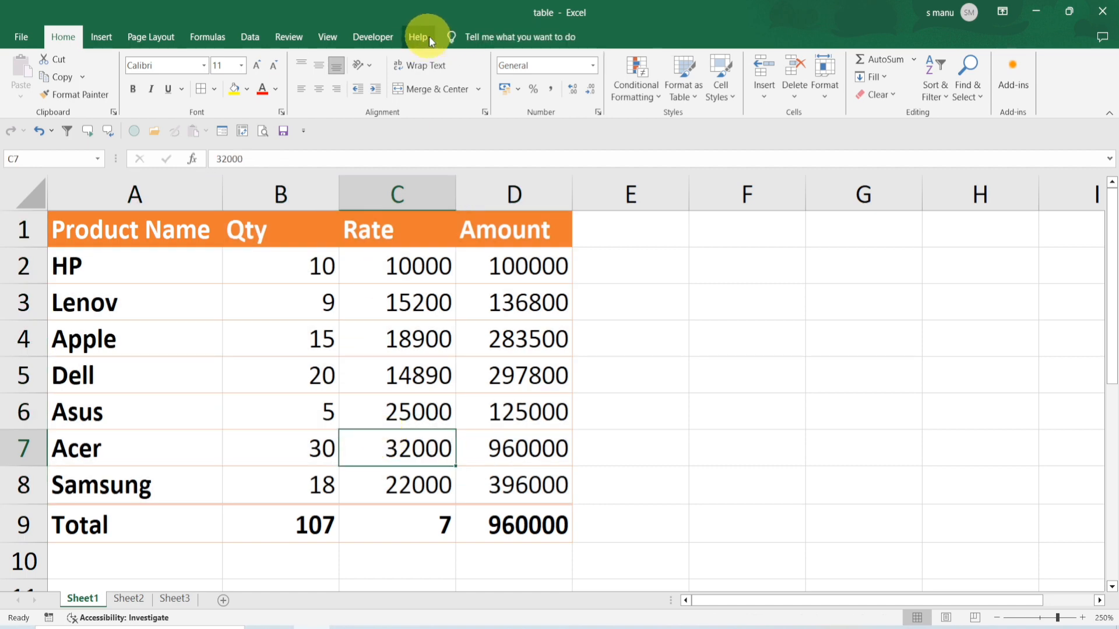
click(402, 425)
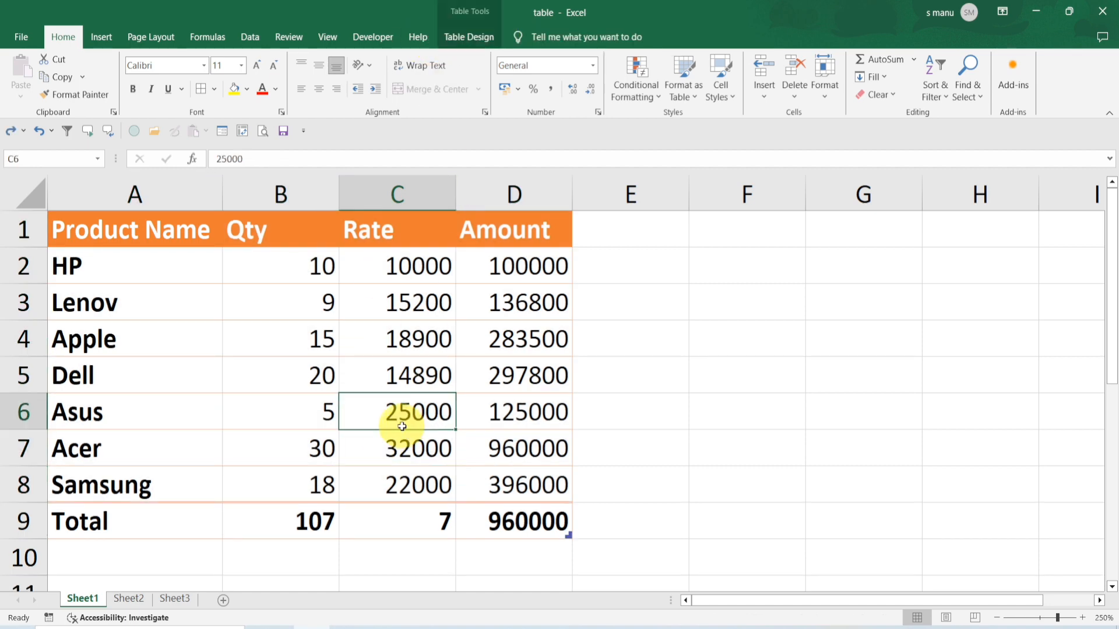
Rename the table as product
click(472, 38)
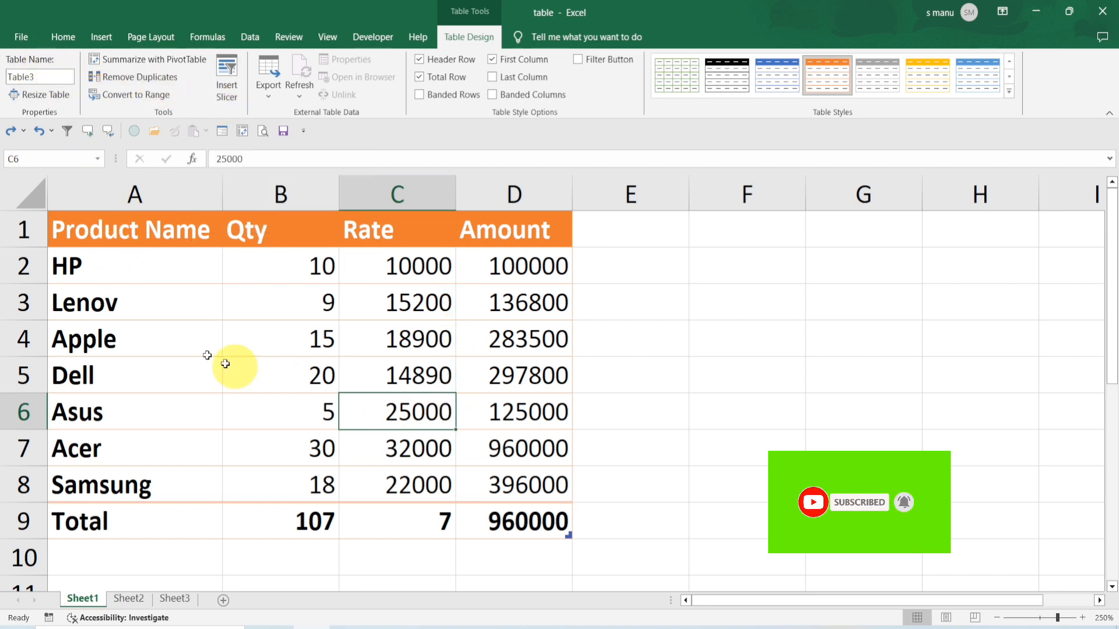
click(62, 77)
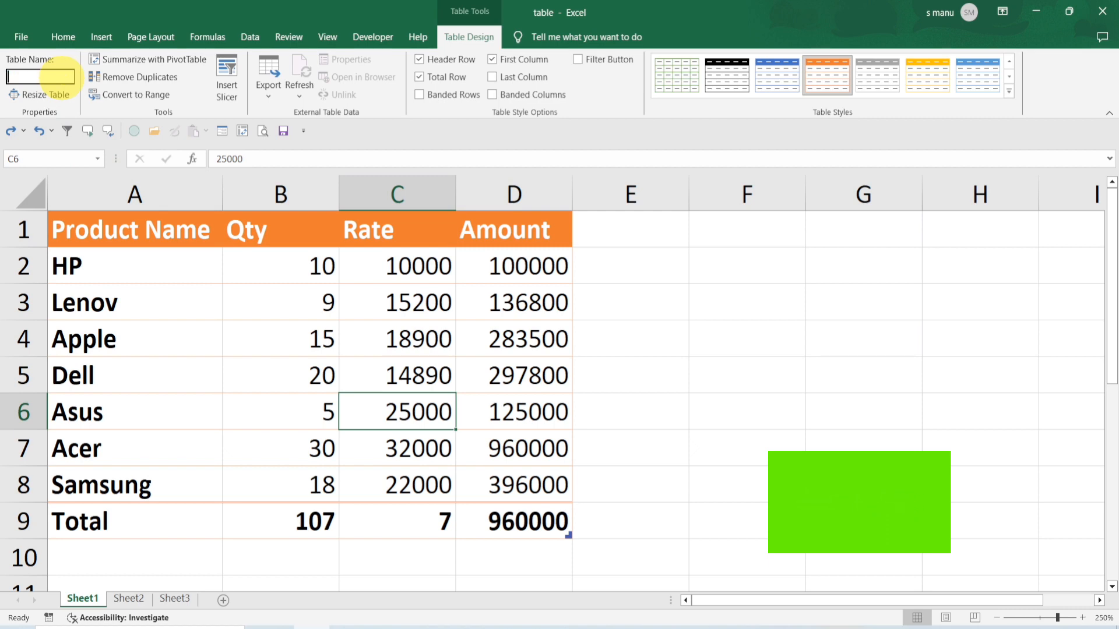
text(produc)
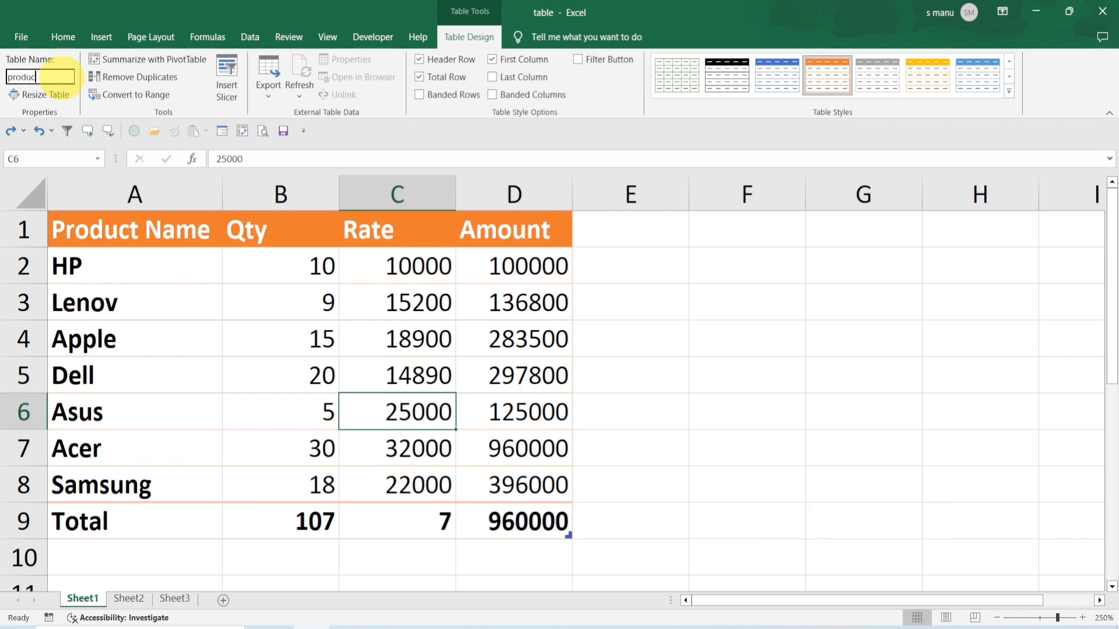
text(t)
key(Return)
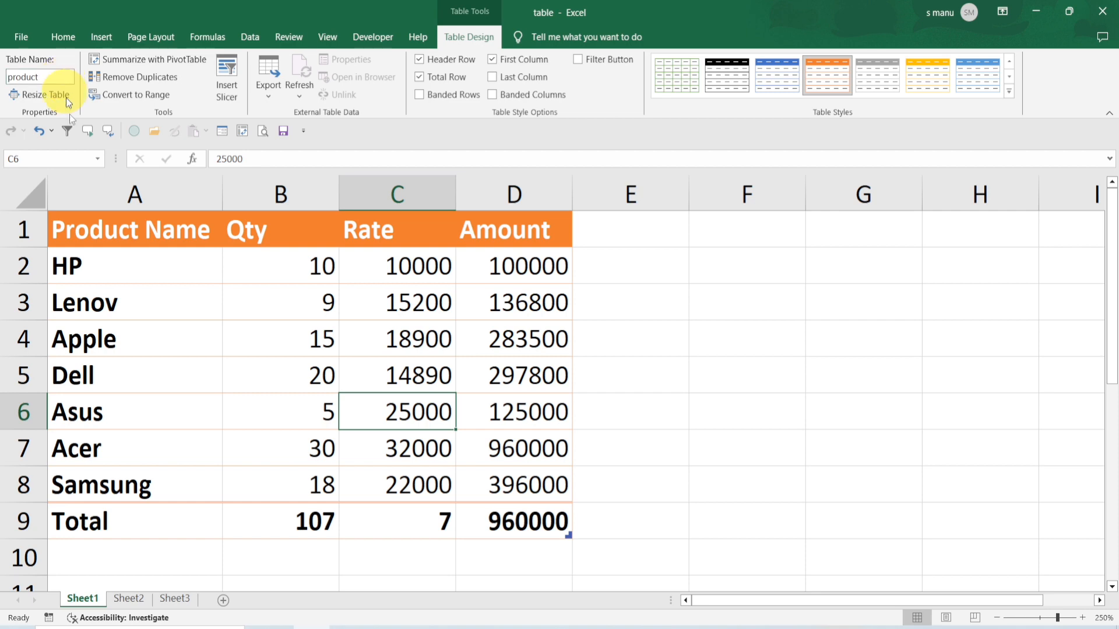
Insert two new blank worksheets after Sheet3
click(146, 324)
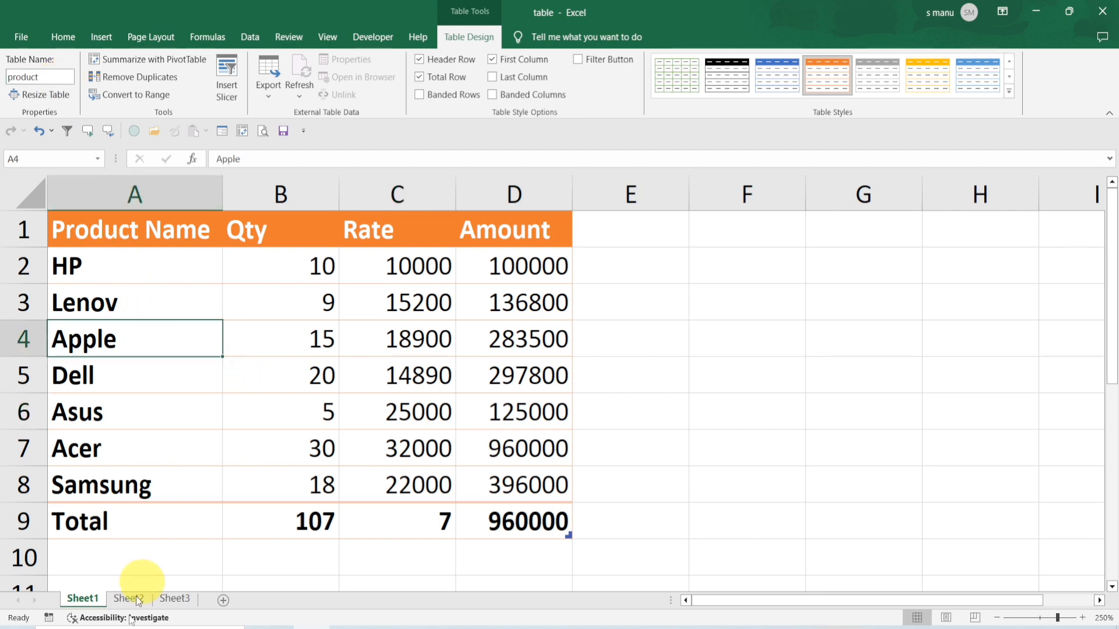
click(176, 598)
click(223, 600)
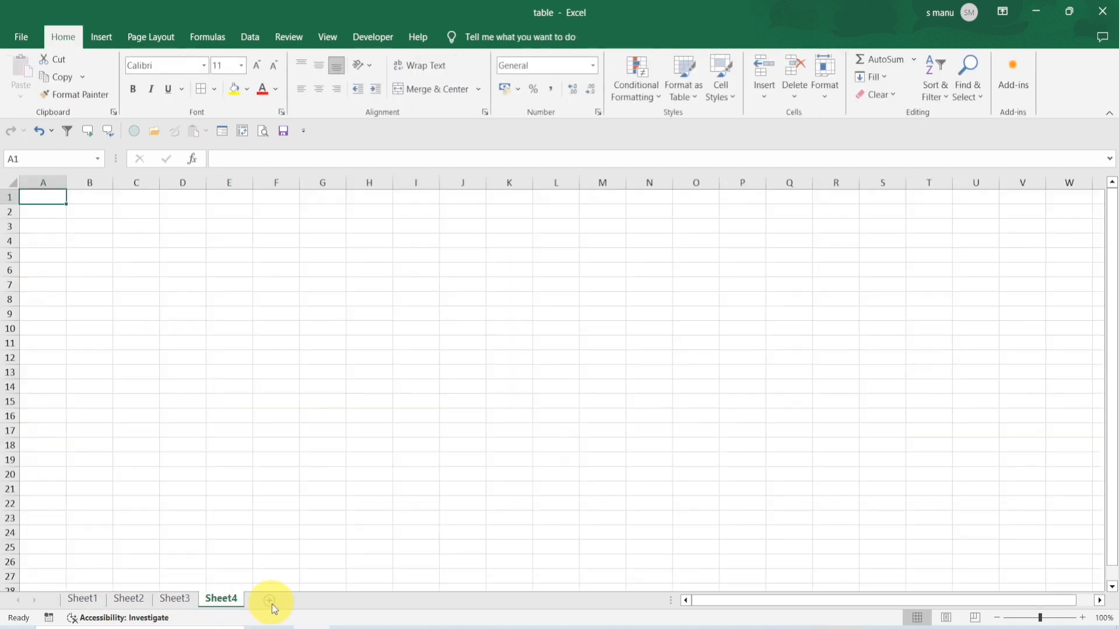
click(269, 600)
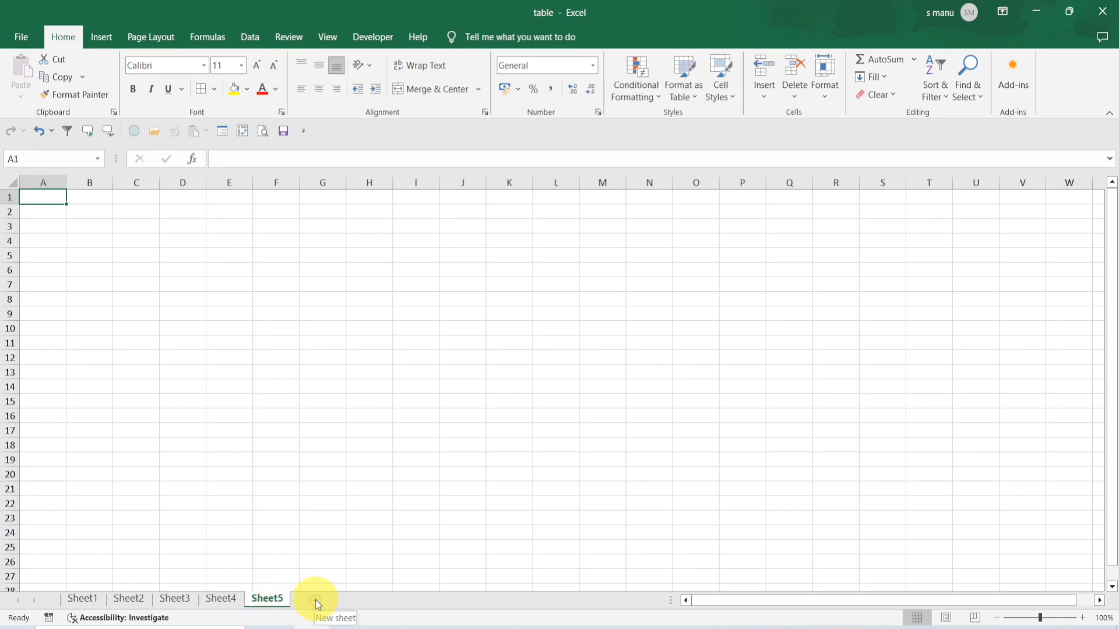
Jump to the product table by picking its name from the Name Box list
click(97, 159)
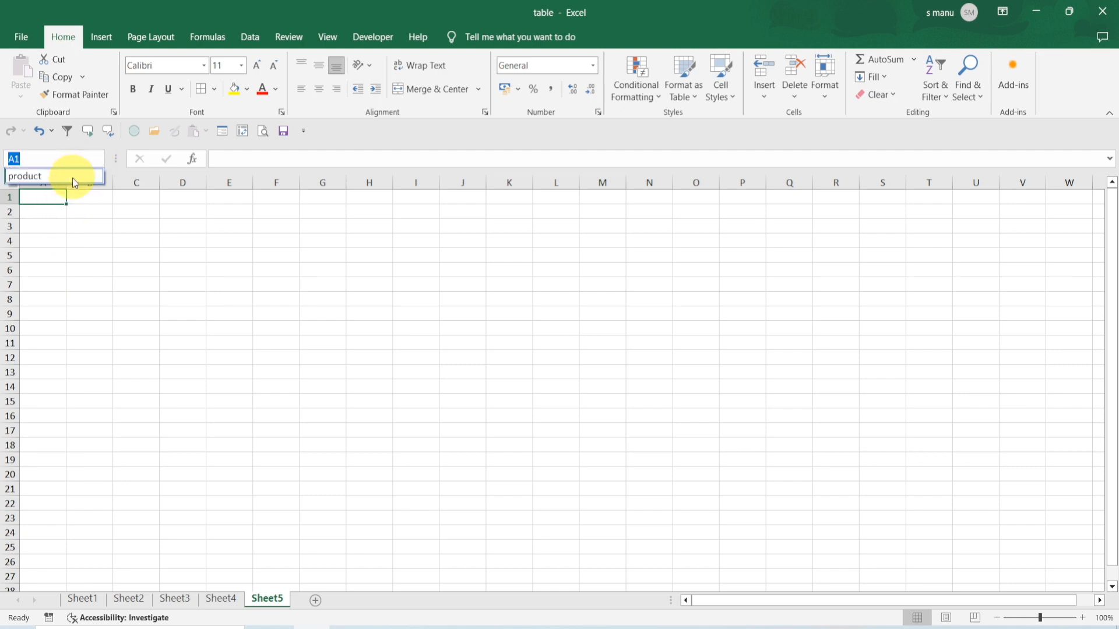
click(70, 177)
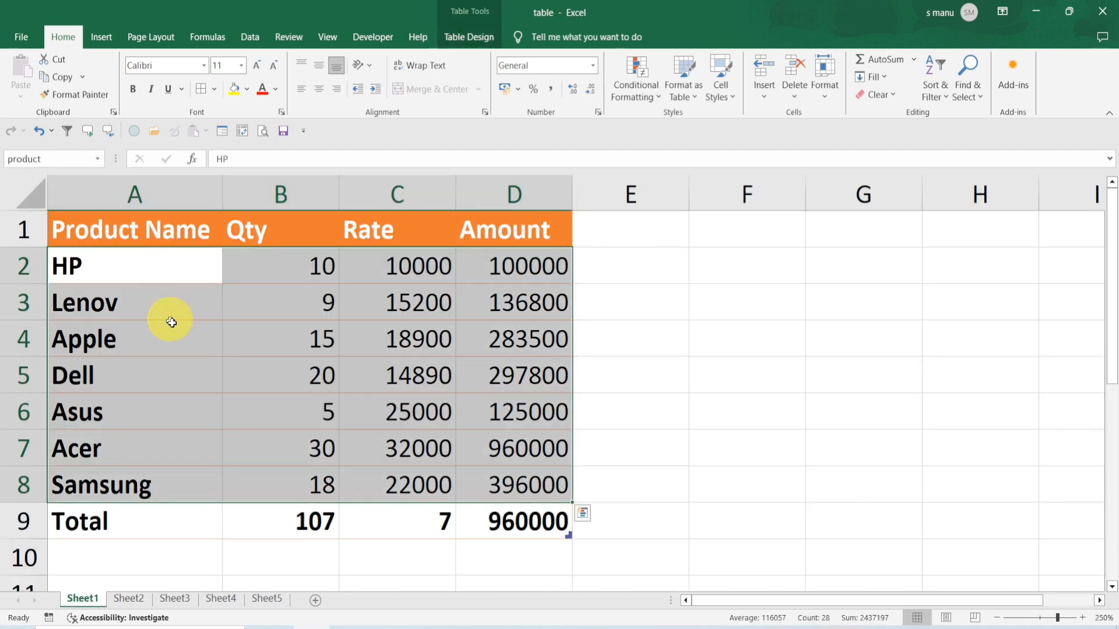
click(299, 360)
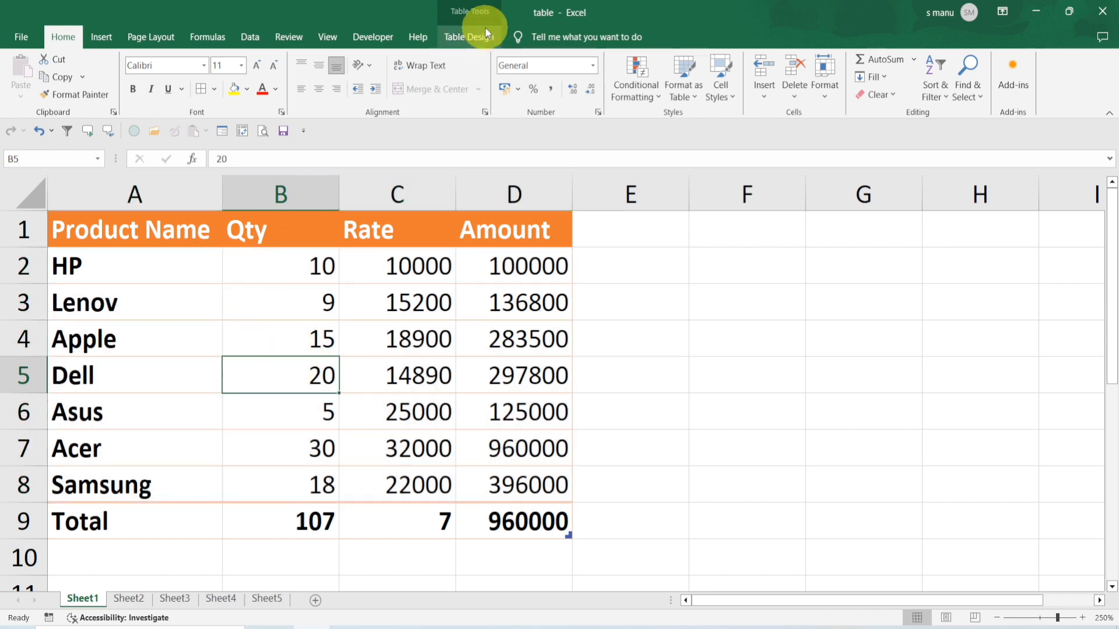
Resize the table to the range $A$1:$C$9, excluding the Amount column
click(465, 35)
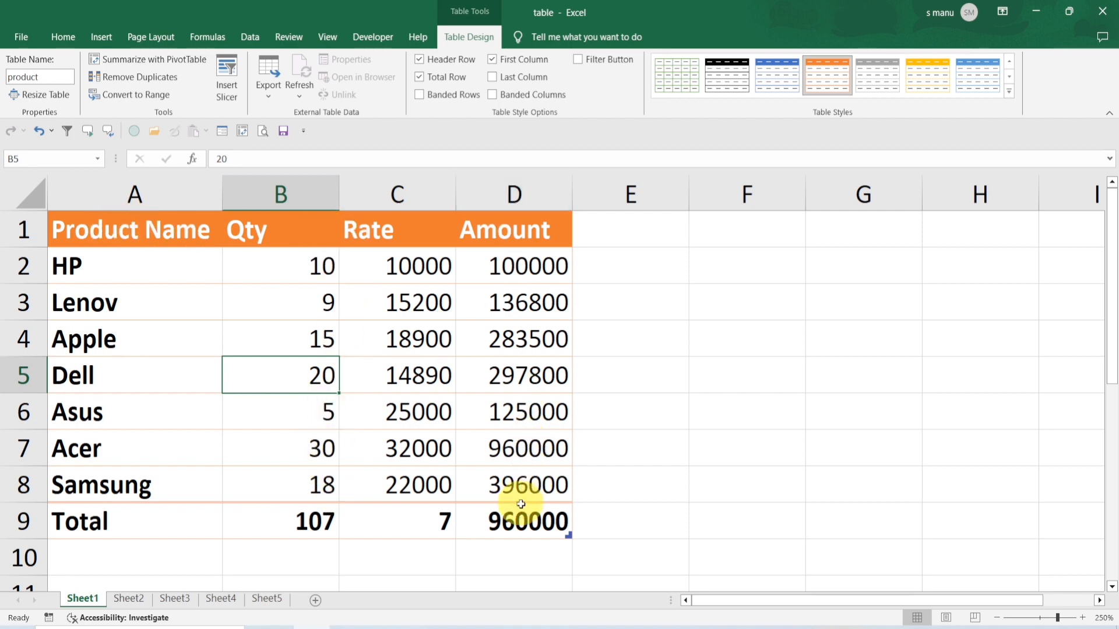
click(49, 94)
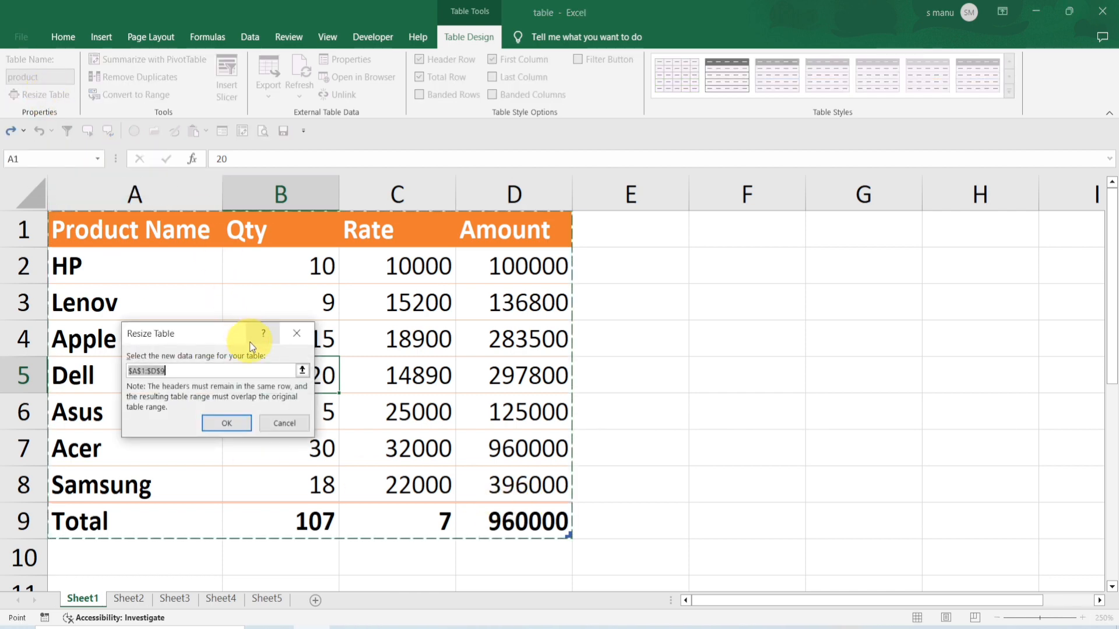
drag(217, 337, 700, 254)
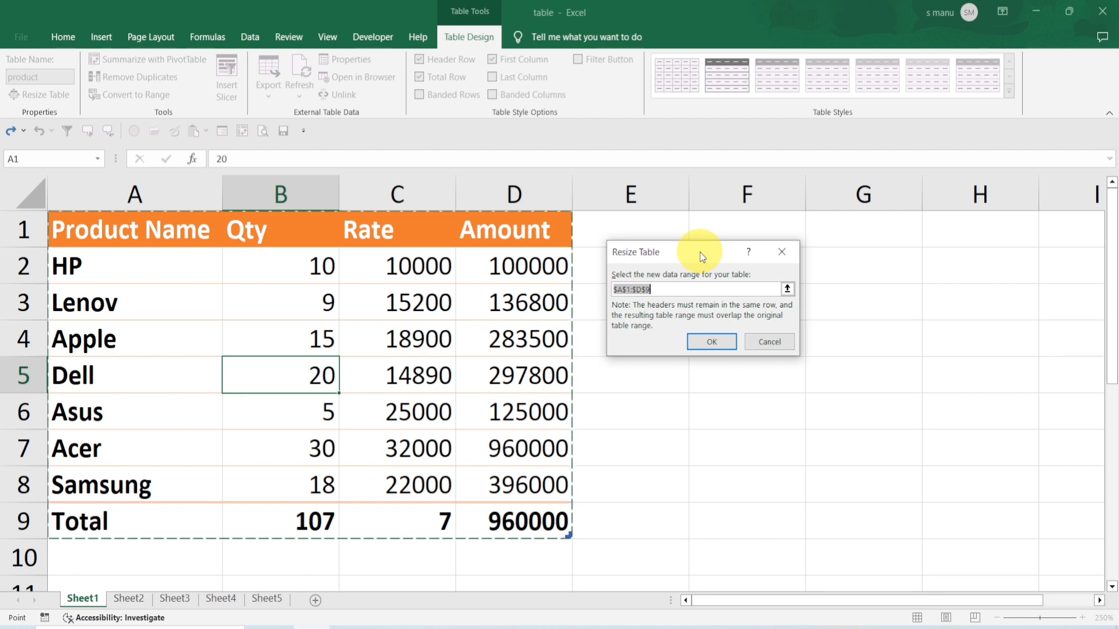
drag(148, 230, 440, 522)
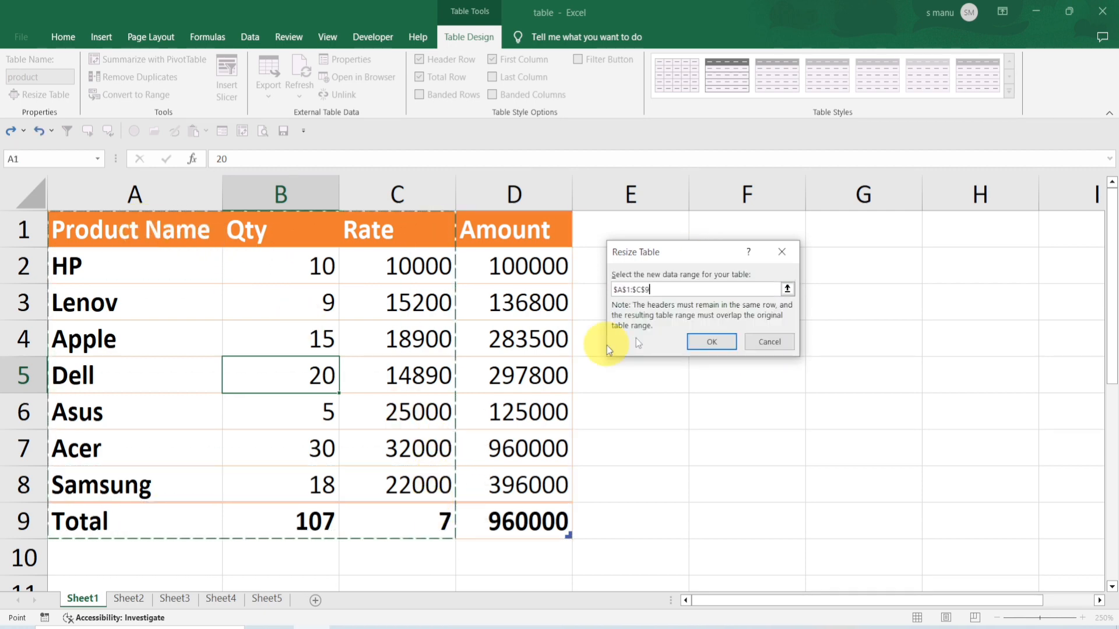
click(712, 342)
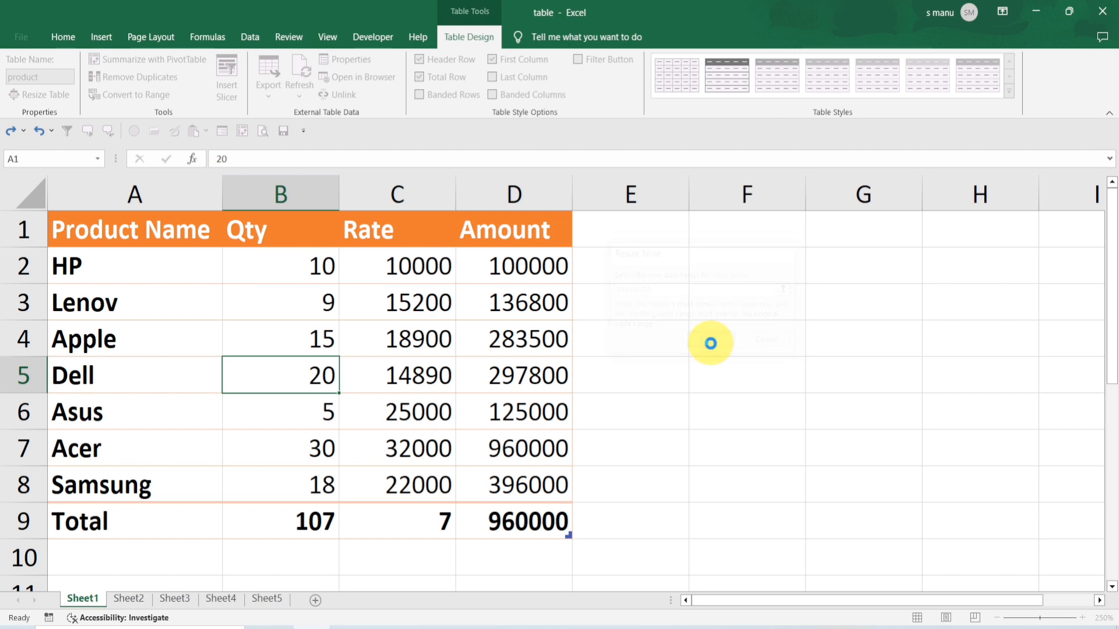
click(521, 238)
click(518, 341)
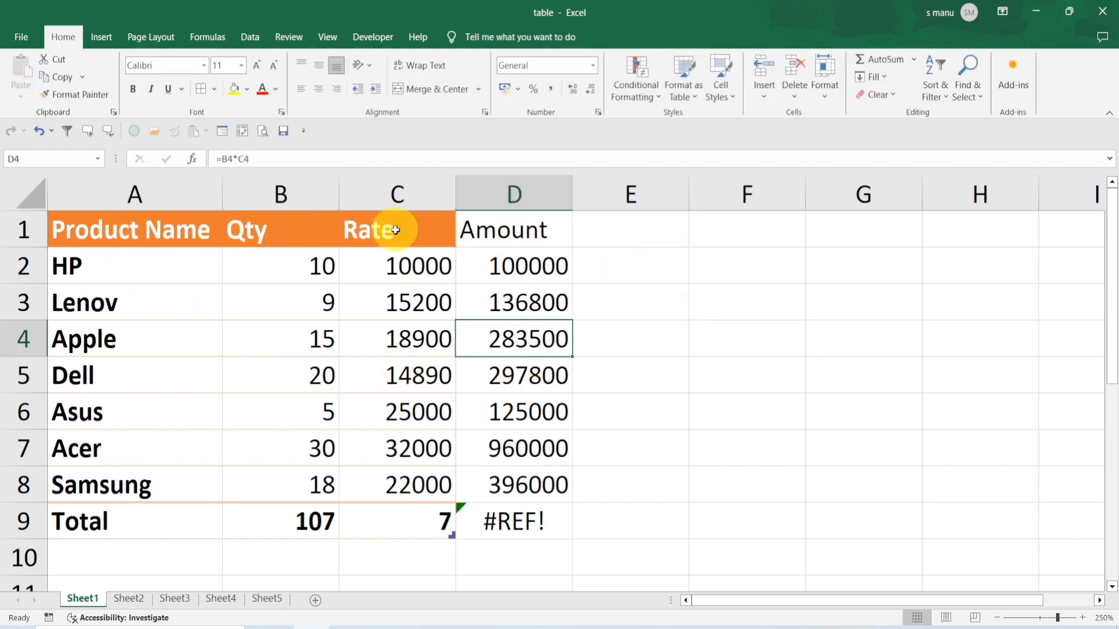
click(323, 374)
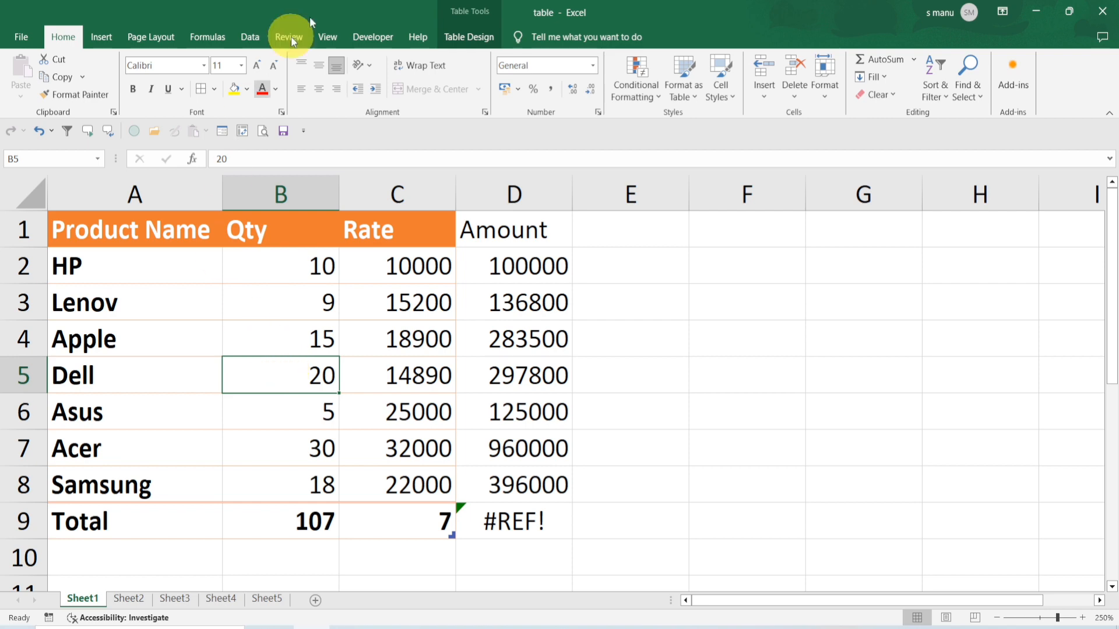
Resize the table to span columns A through E, adding a new fifth column
click(469, 35)
click(71, 94)
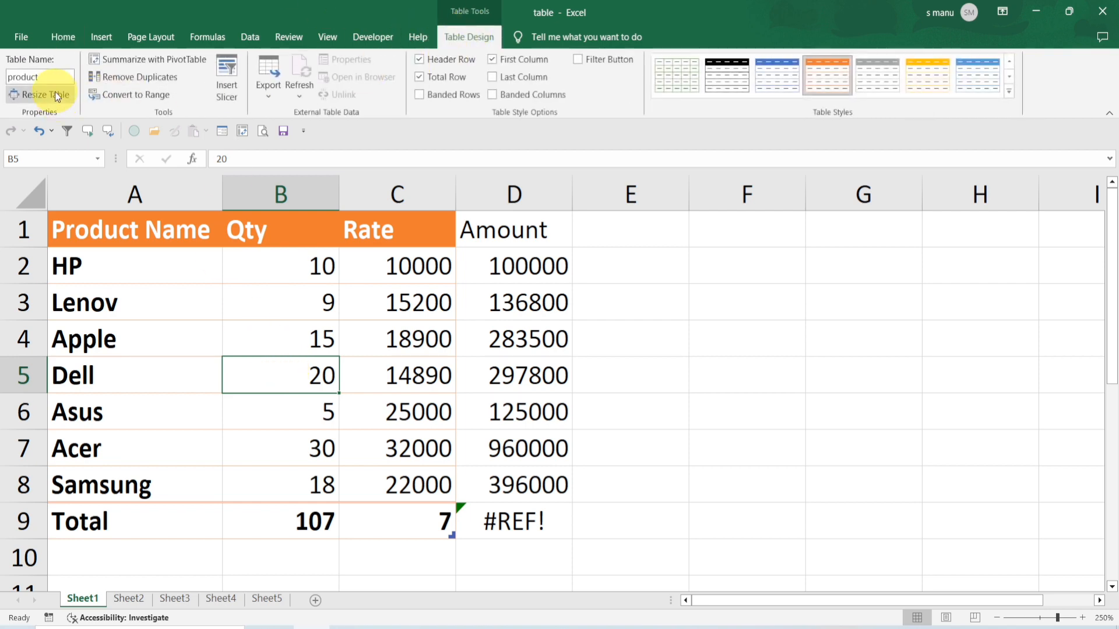
click(107, 245)
drag(108, 246, 604, 507)
click(705, 344)
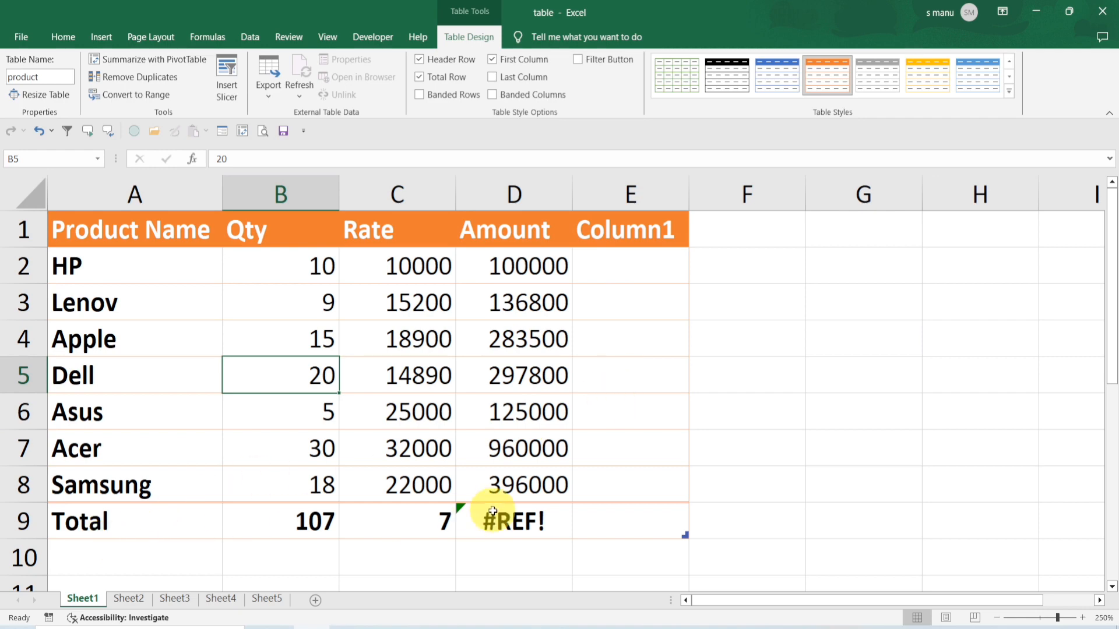
click(246, 400)
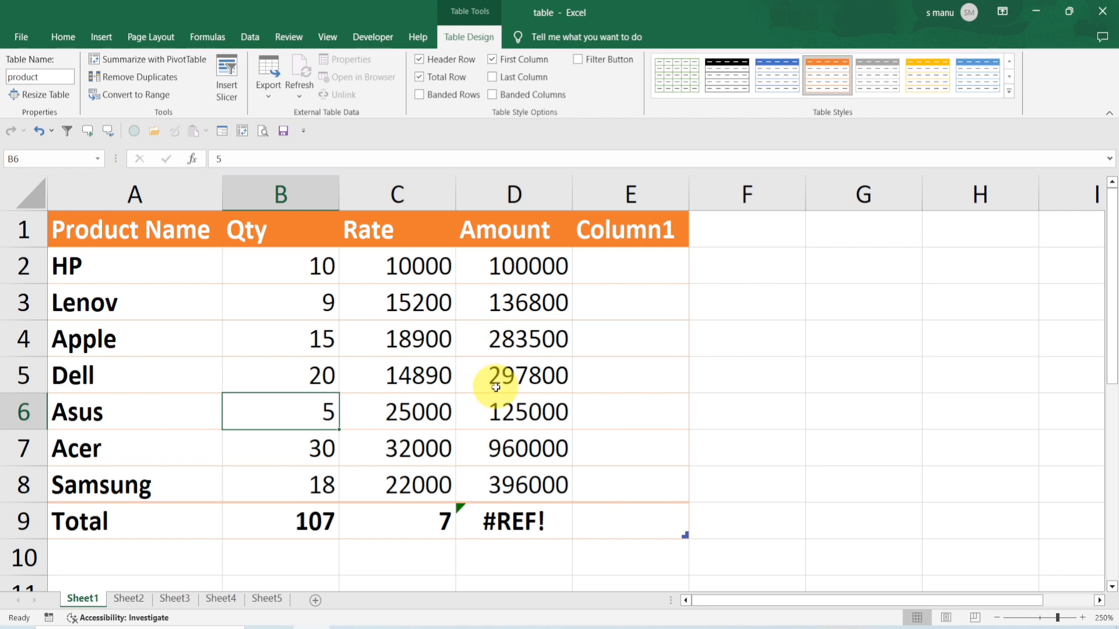
Switch to Sheet2 and narrow column A
click(128, 598)
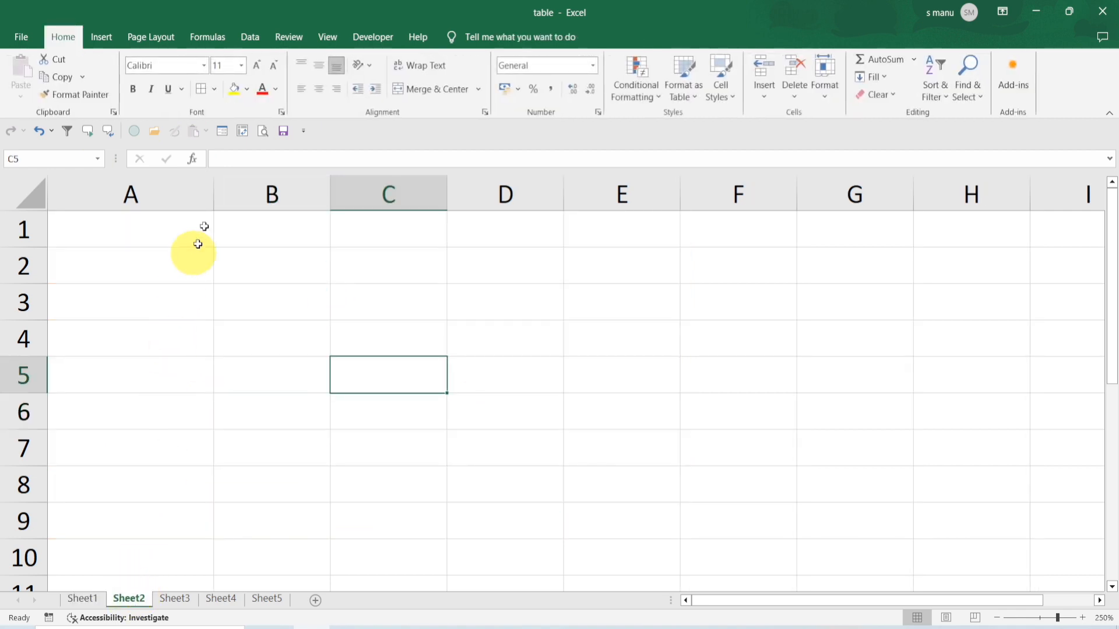
drag(215, 194, 158, 196)
click(155, 201)
click(137, 274)
click(133, 217)
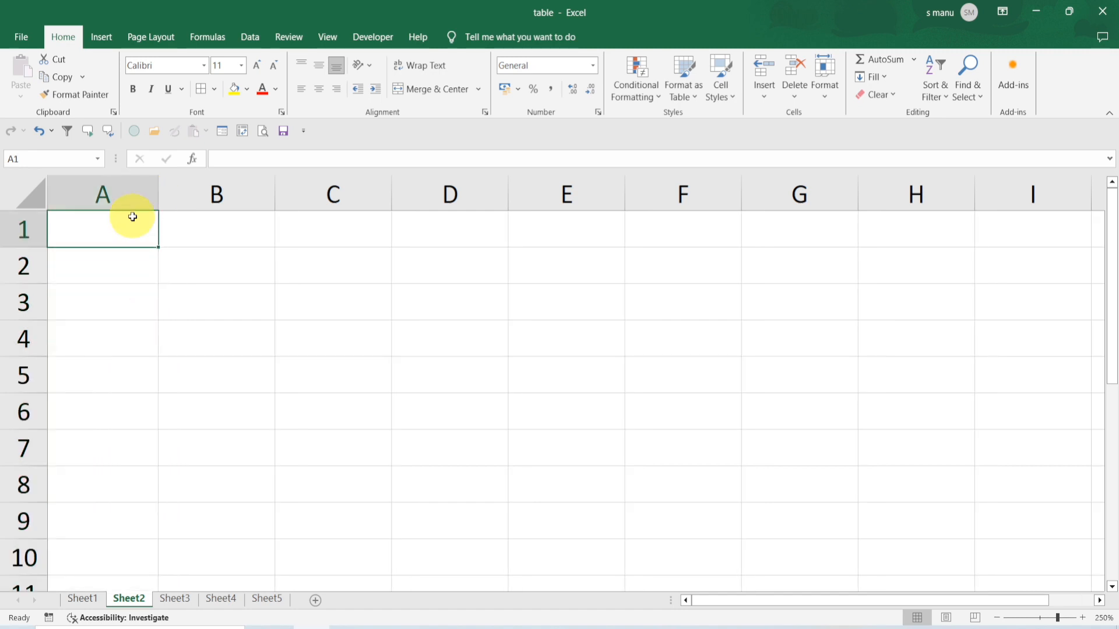
Enter the headers name, mil, sci, math and total across row 1
text(name)
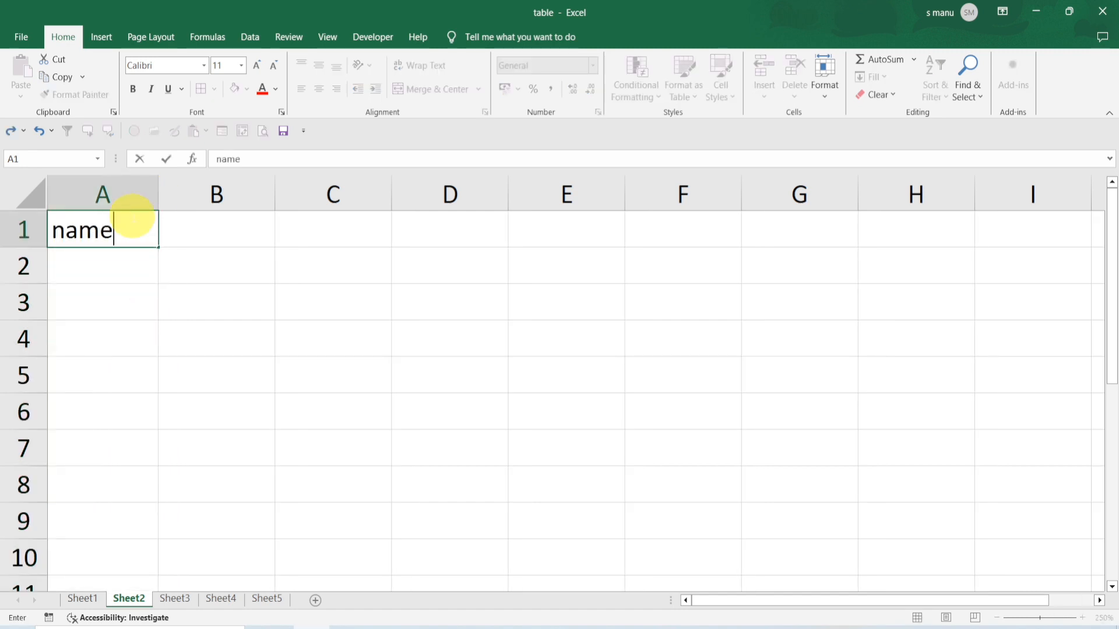
click(185, 232)
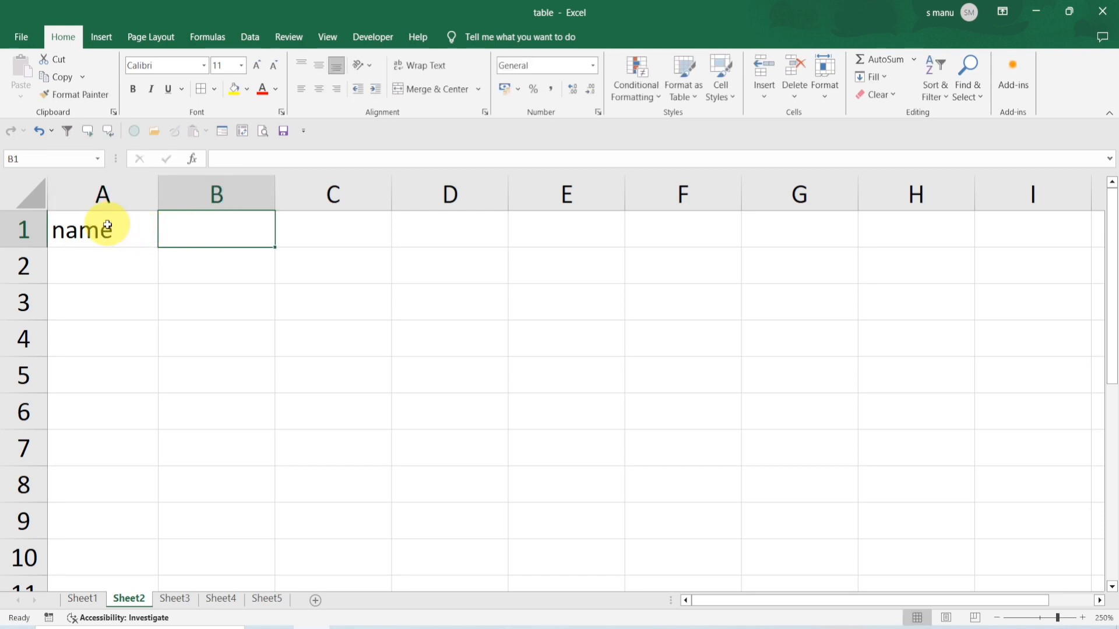
click(152, 239)
drag(158, 247, 477, 250)
click(552, 232)
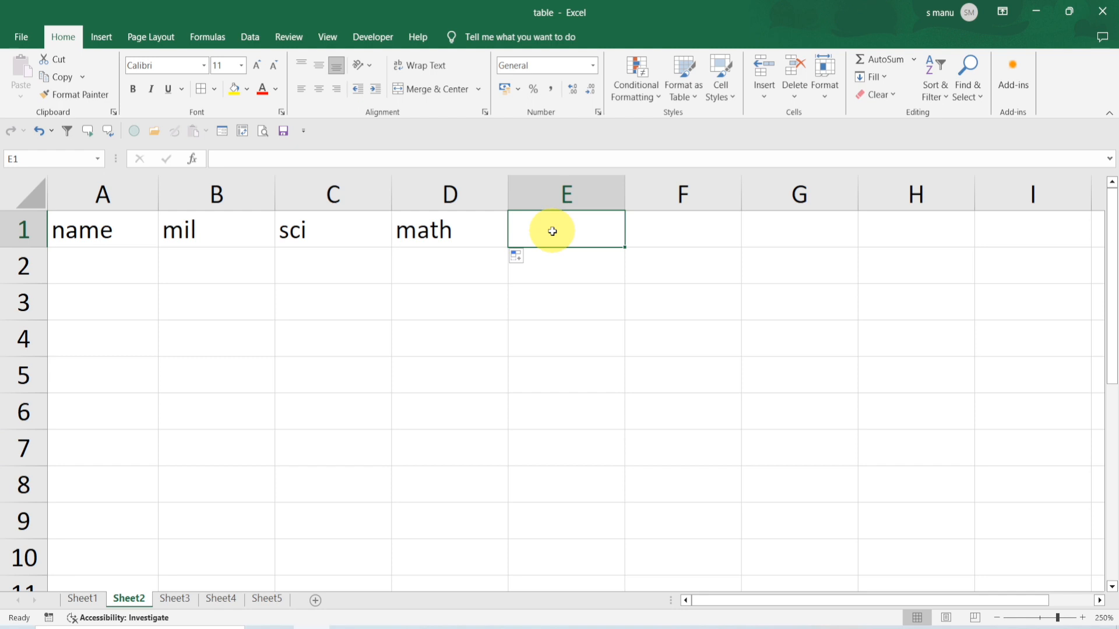
text(total)
Enter the first student's row: name gudy with marks 15, 25 and 36
click(90, 261)
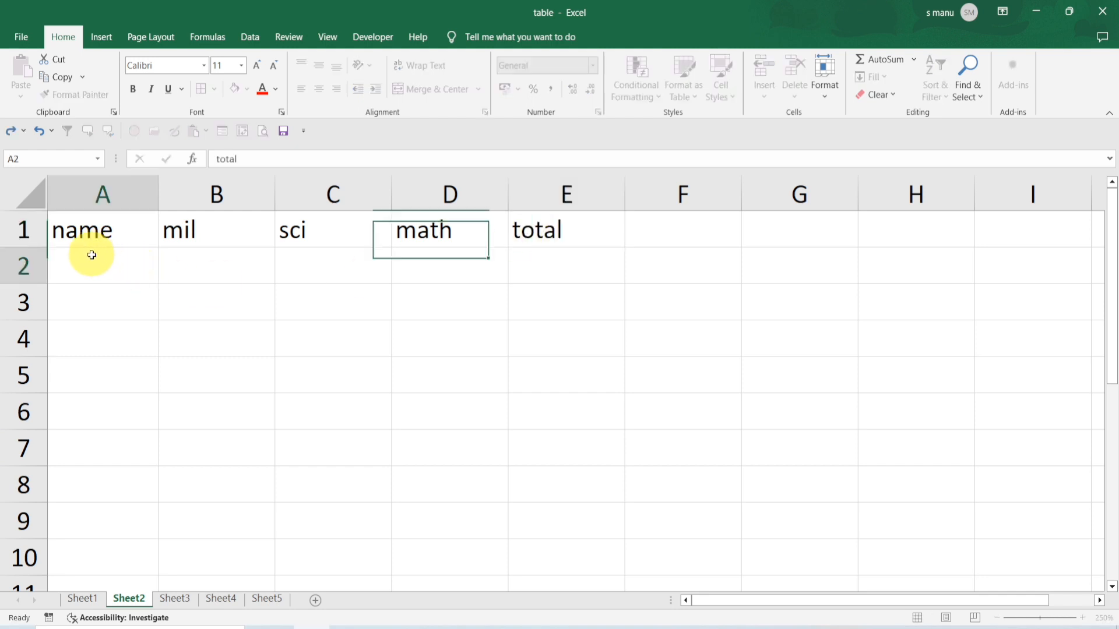
text(gudy)
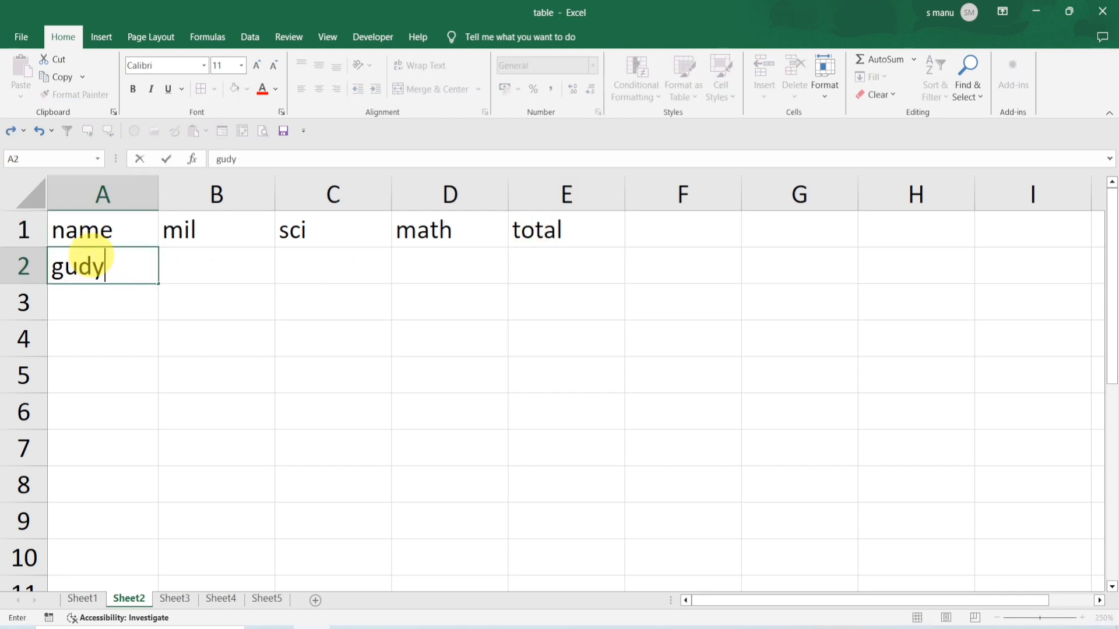
key(Tab)
text(15)
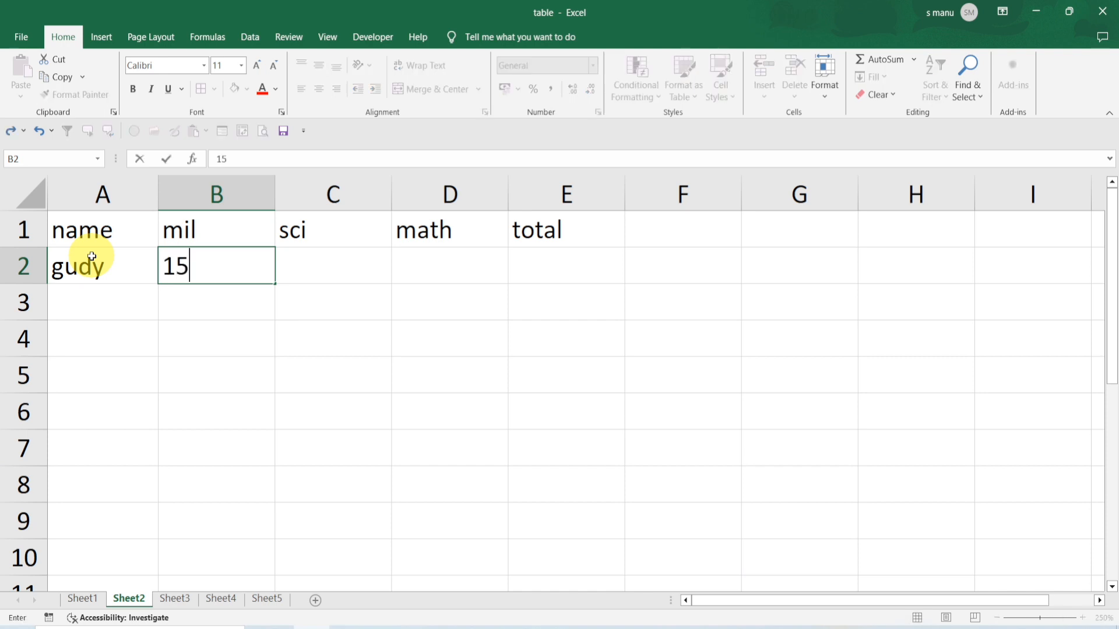
key(Tab)
text(25)
key(Tab)
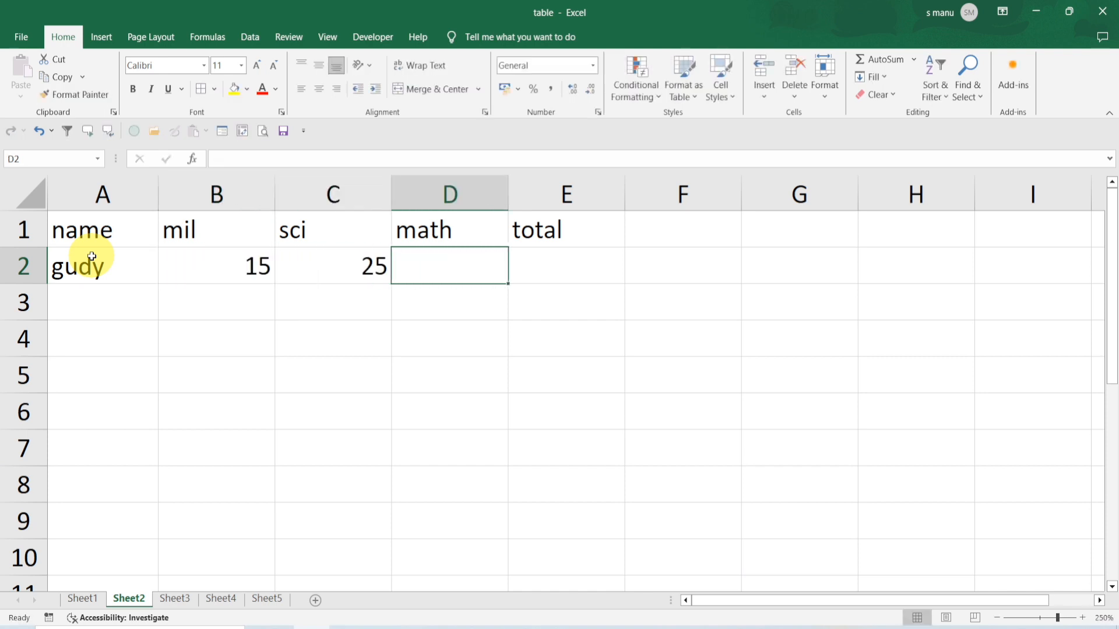
text(36)
Sum the row's marks in the total column with AutoSum
click(590, 268)
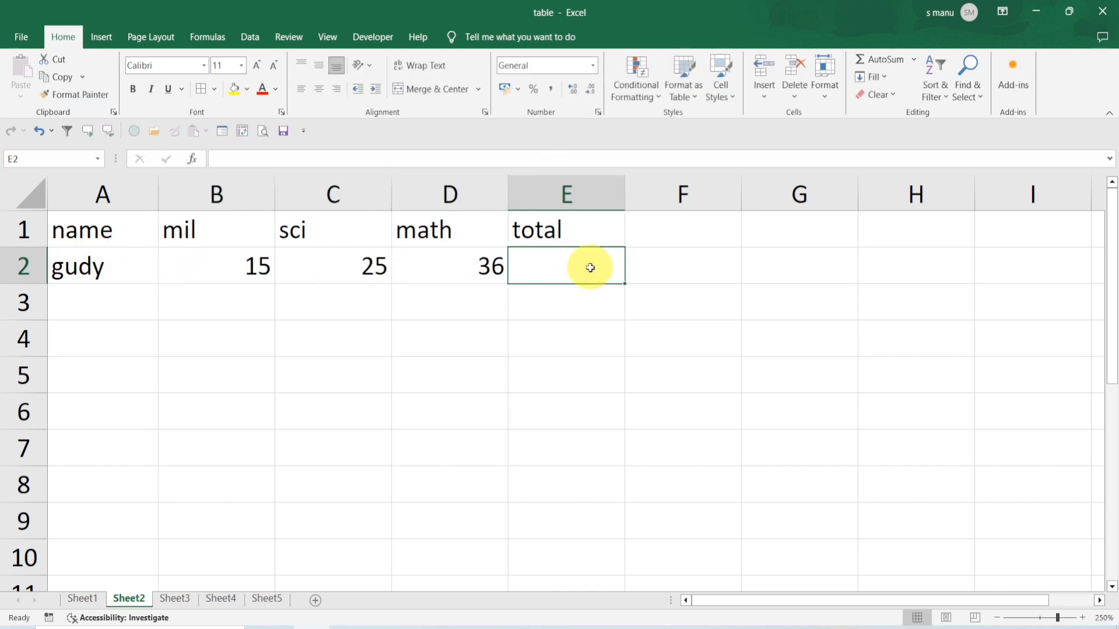
click(875, 61)
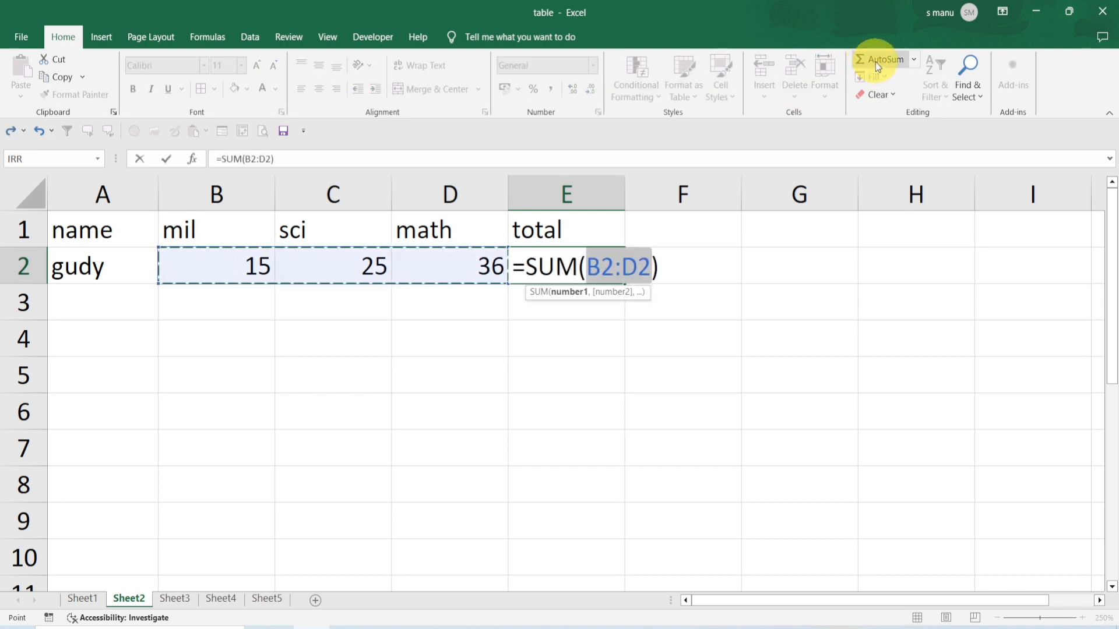
key(Return)
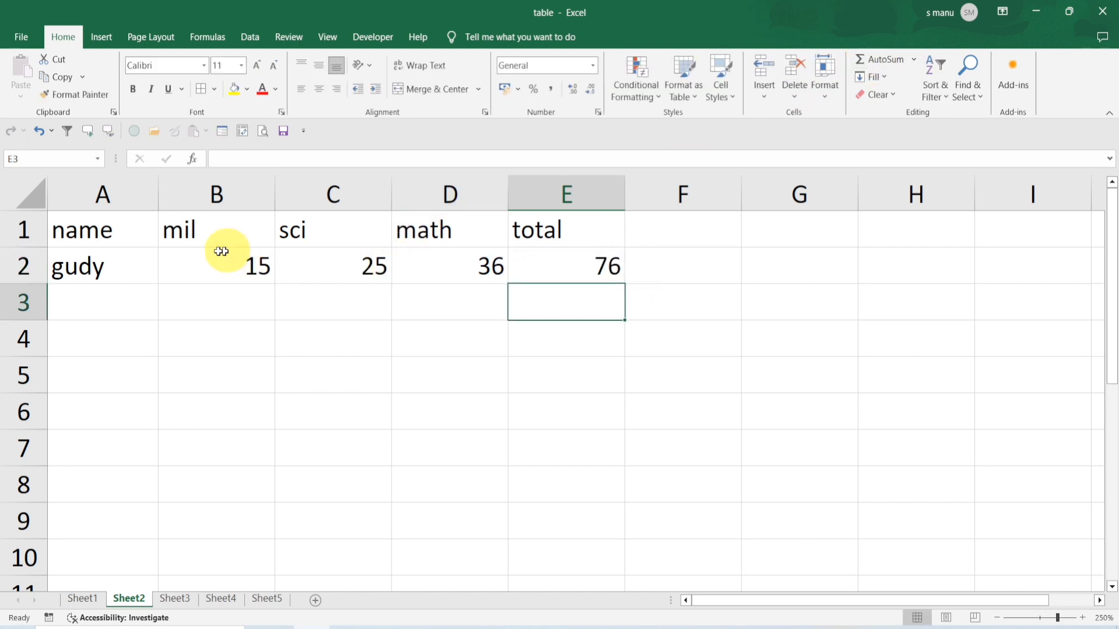
Convert the marks range A1:E2 into a table with headers
click(582, 265)
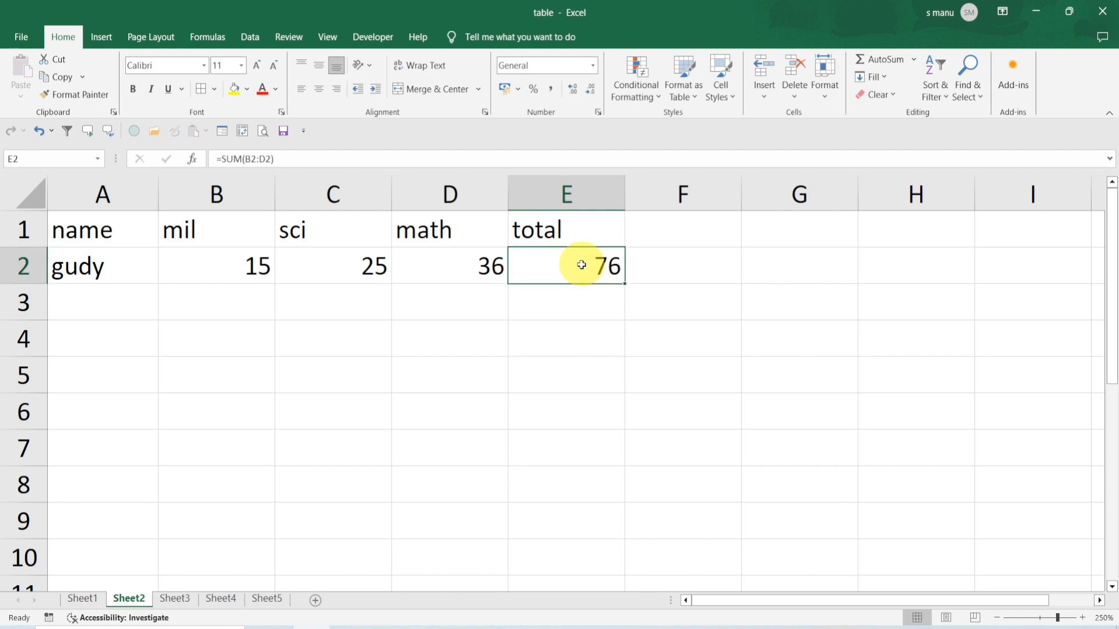
key(ctrl+t)
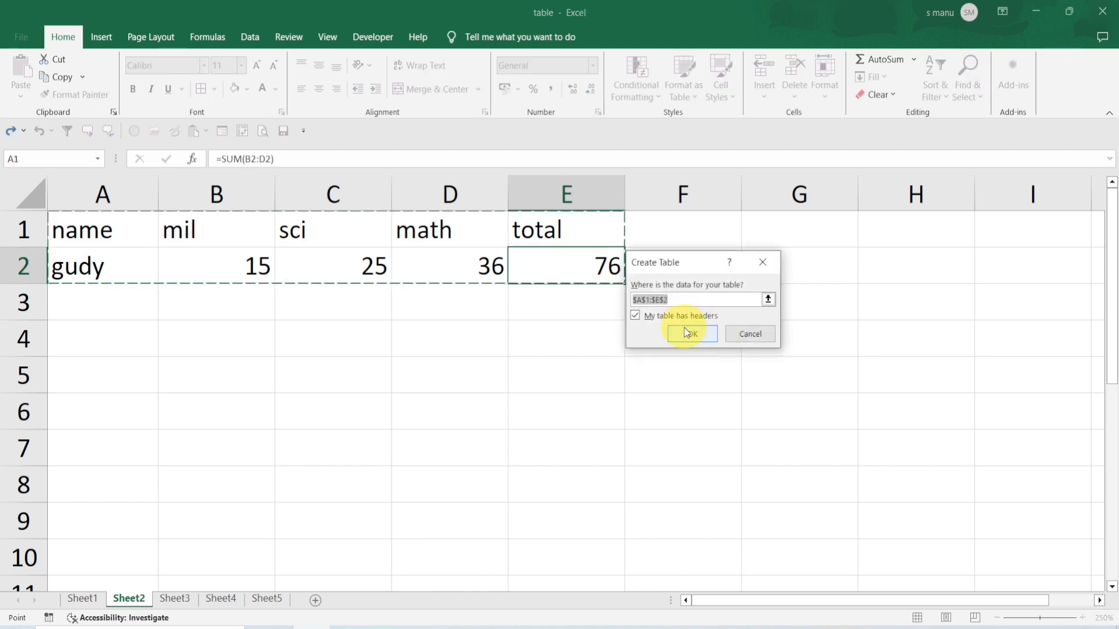
click(689, 334)
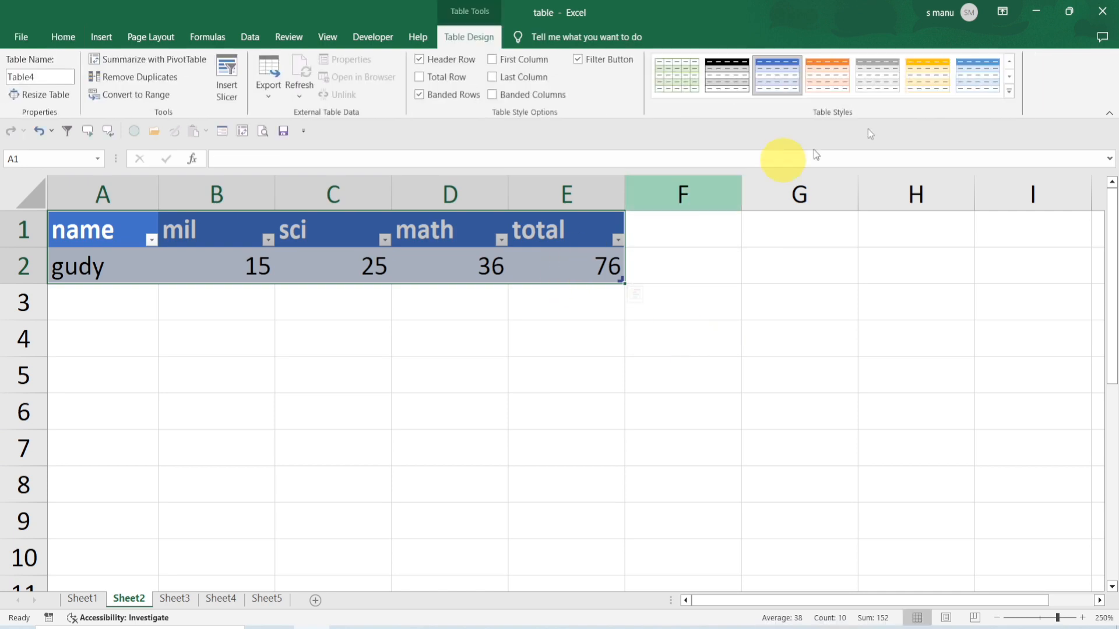
Apply the first light table style and turn off the filter buttons
click(1010, 93)
click(680, 95)
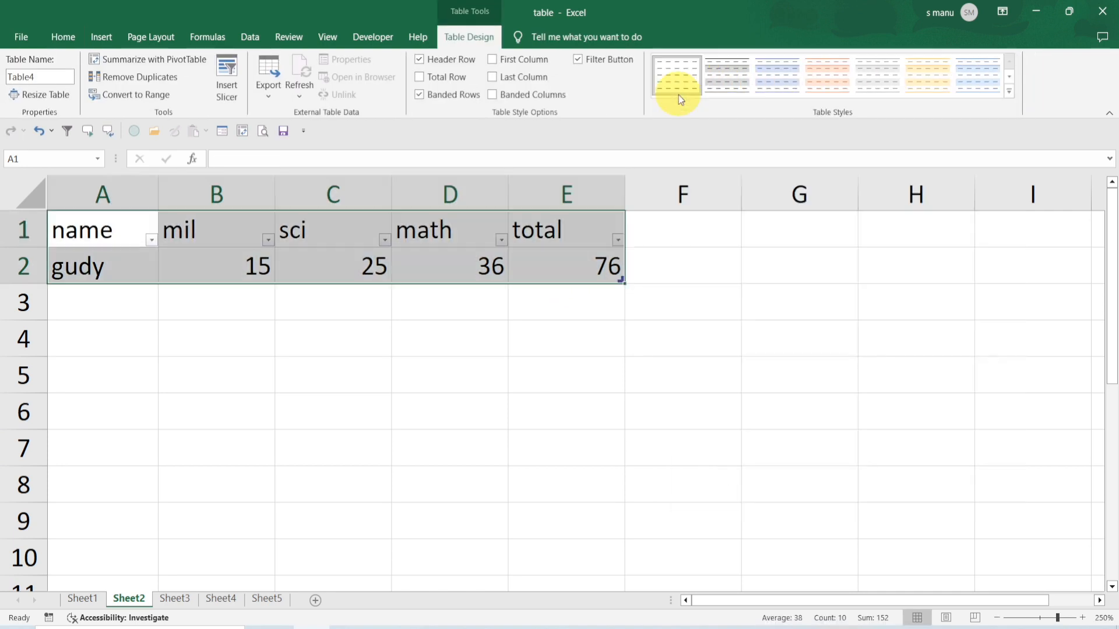
key(ctrl+shift+l)
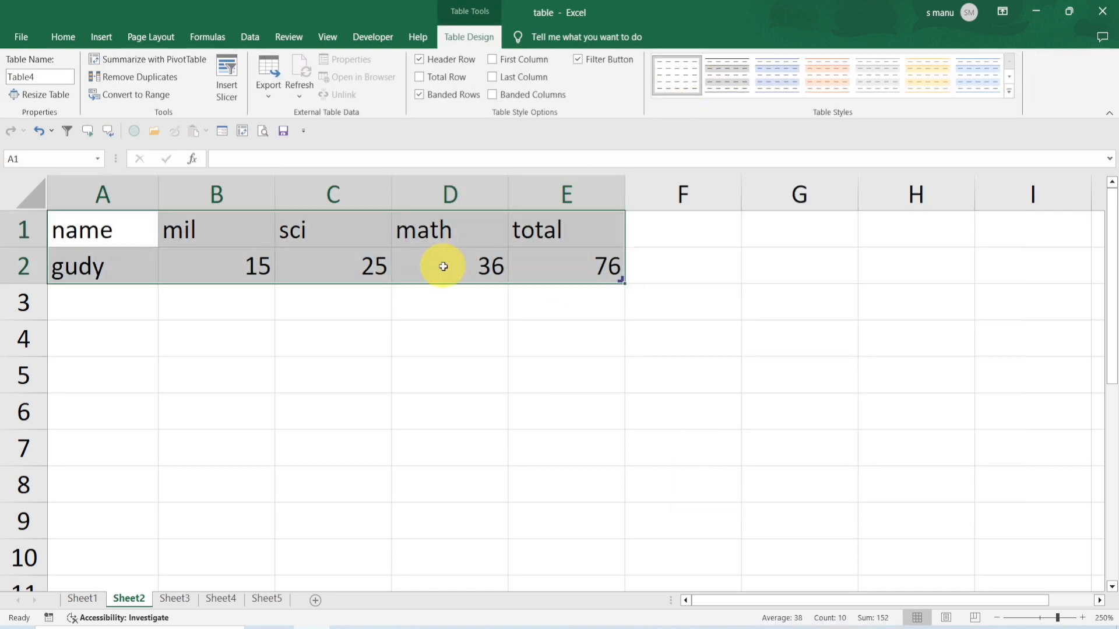
Add a second student row: name gh with marks 25, 87 and 43
click(107, 263)
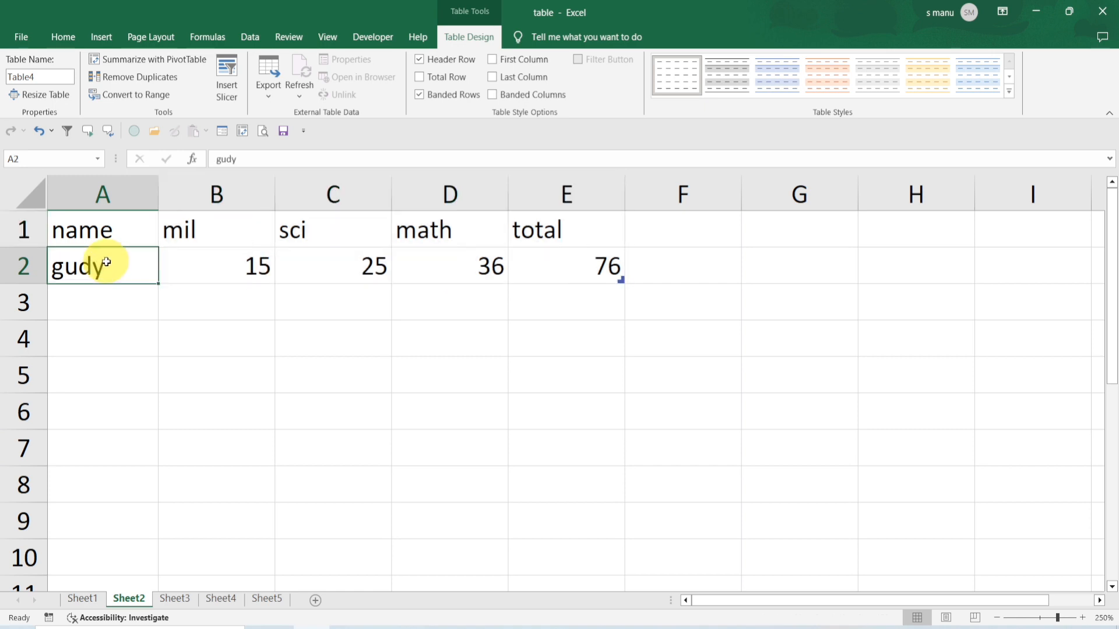
key(Return)
text(gh)
key(Tab)
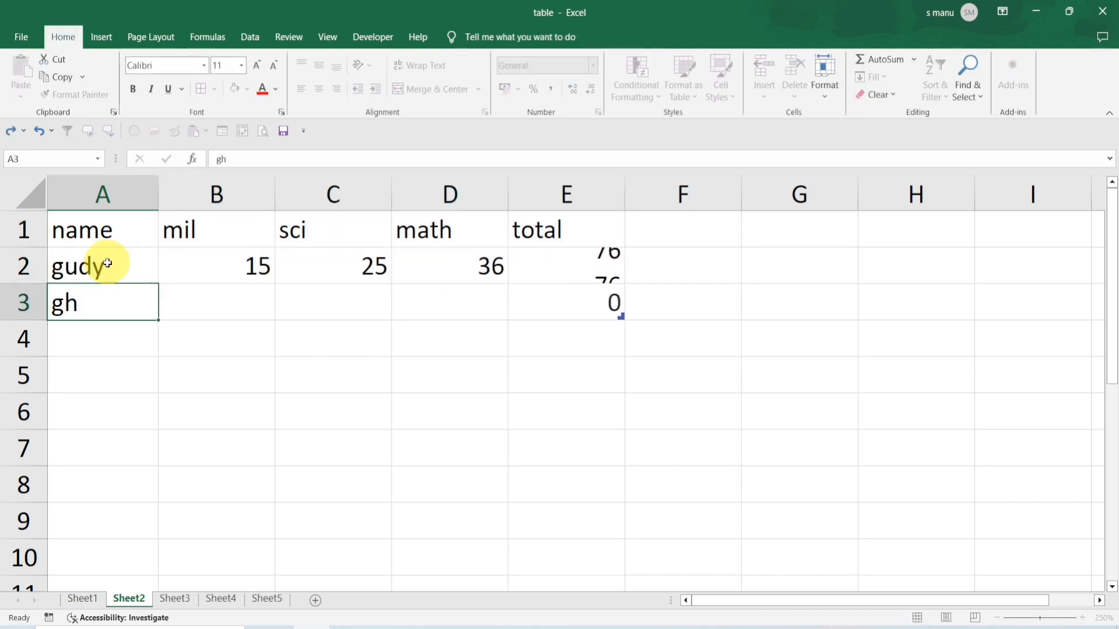
text(25)
key(Tab)
text(87)
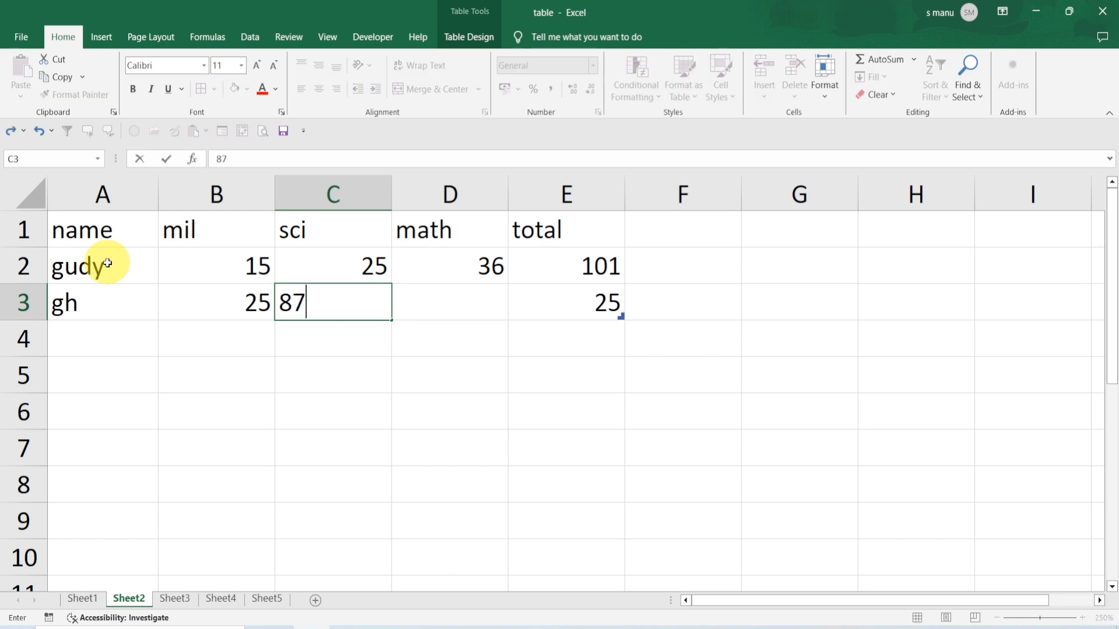
key(Tab)
text(43)
key(Return)
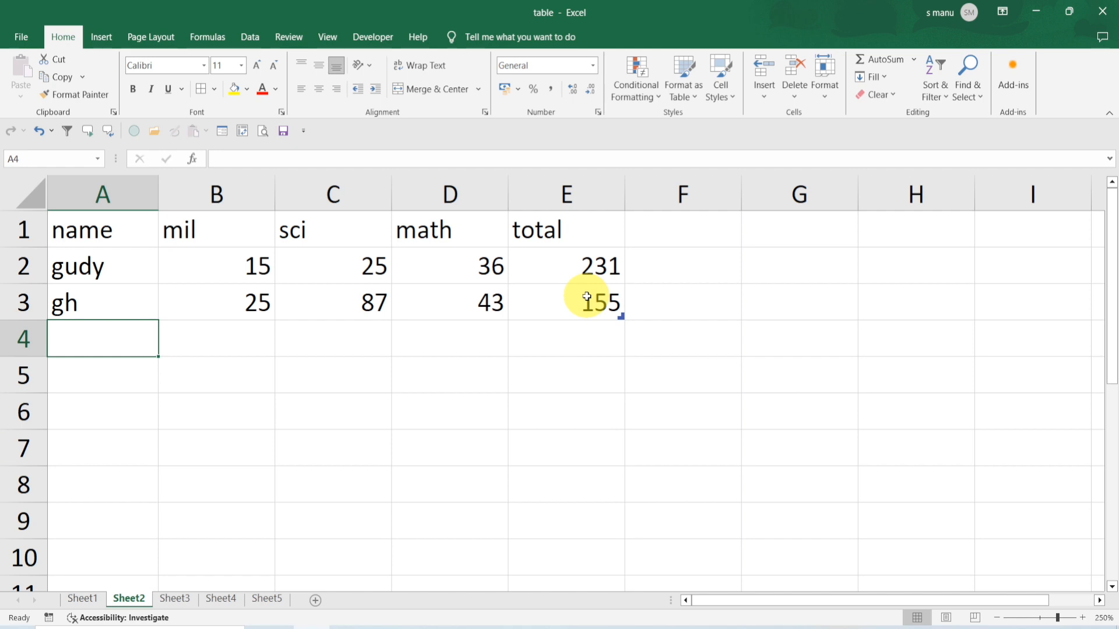
Extend the table into column F with the header max
click(617, 228)
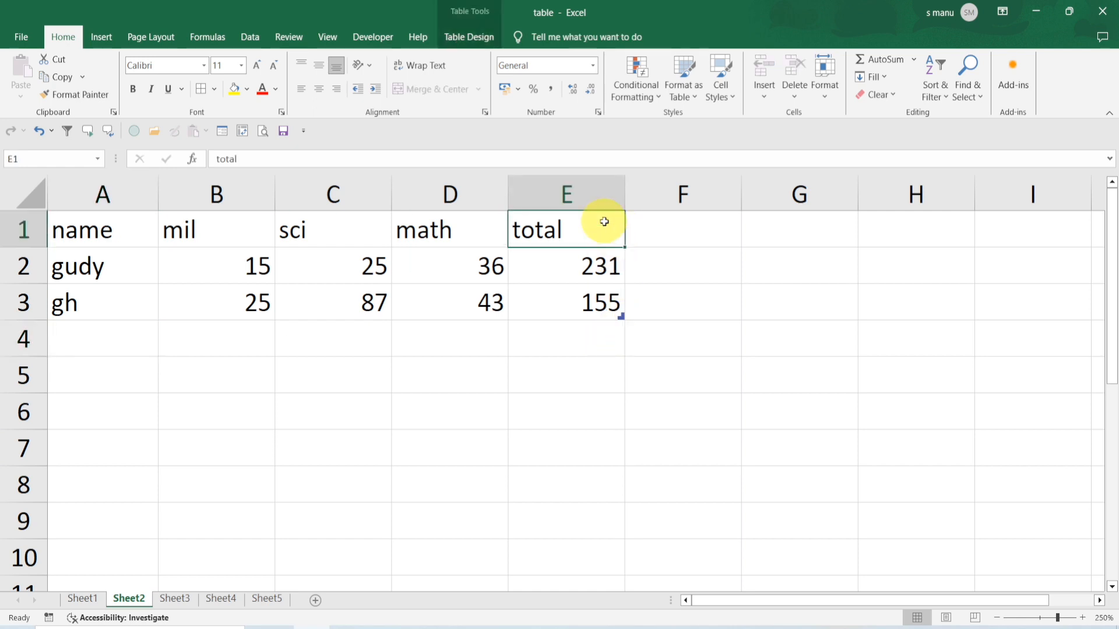
drag(605, 220, 689, 323)
click(679, 310)
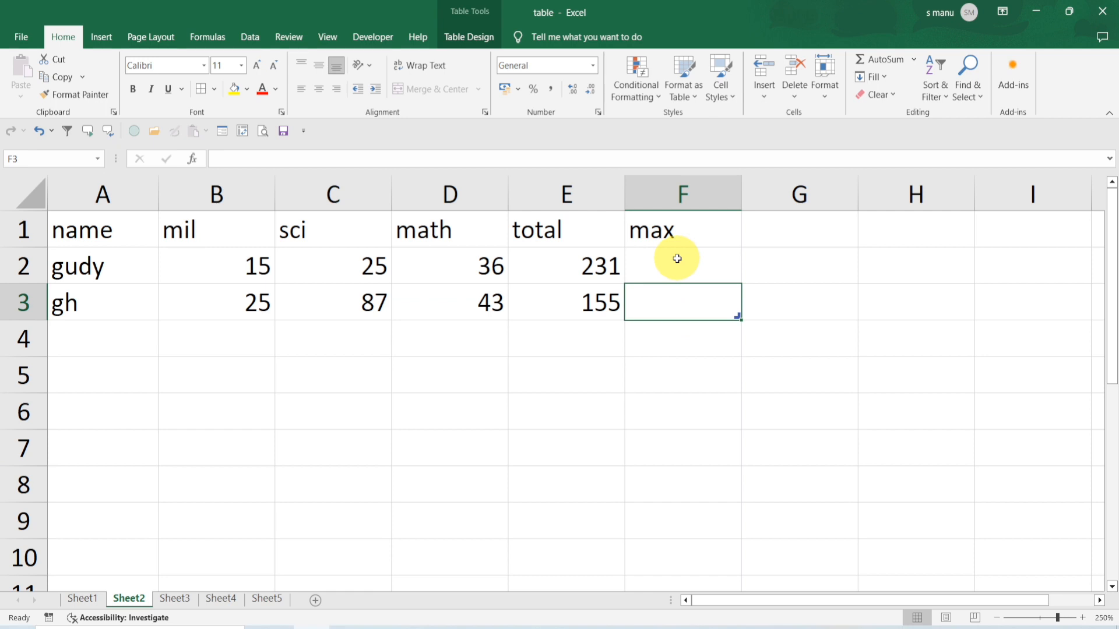
Enter a MAX formula in F2 over the row's mil through math marks
click(676, 259)
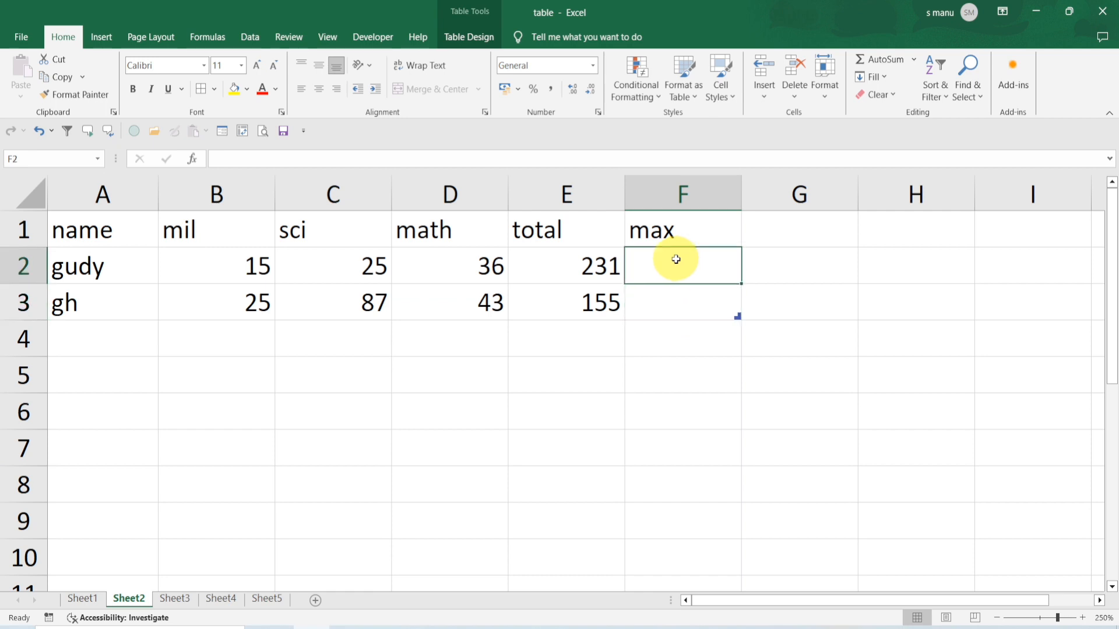
text(=s)
key(BackSpace)
text(m)
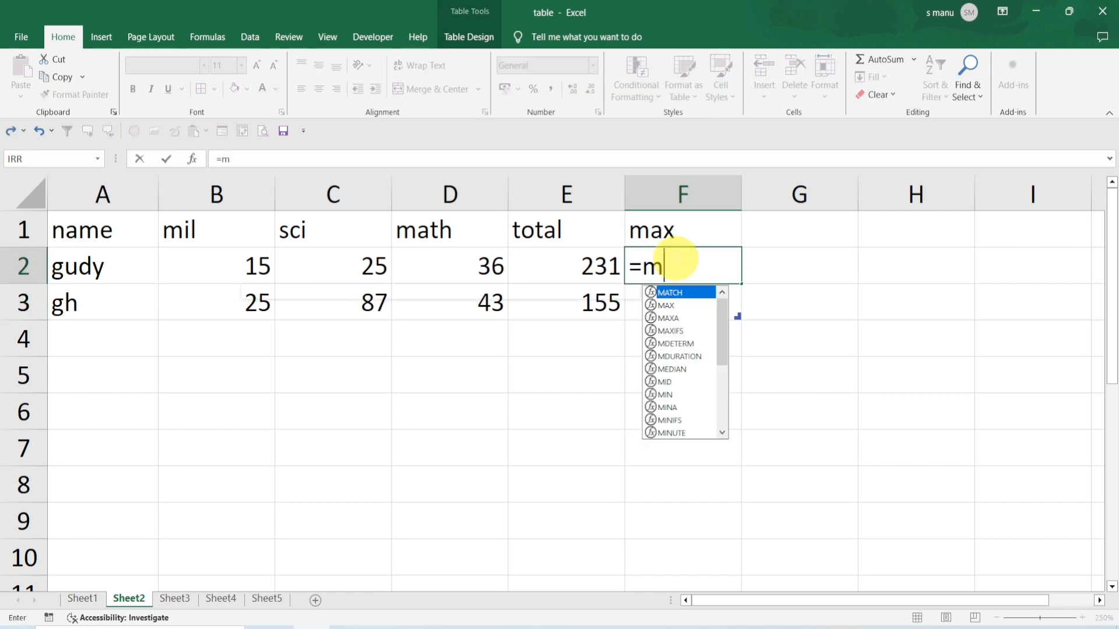
text(ax()
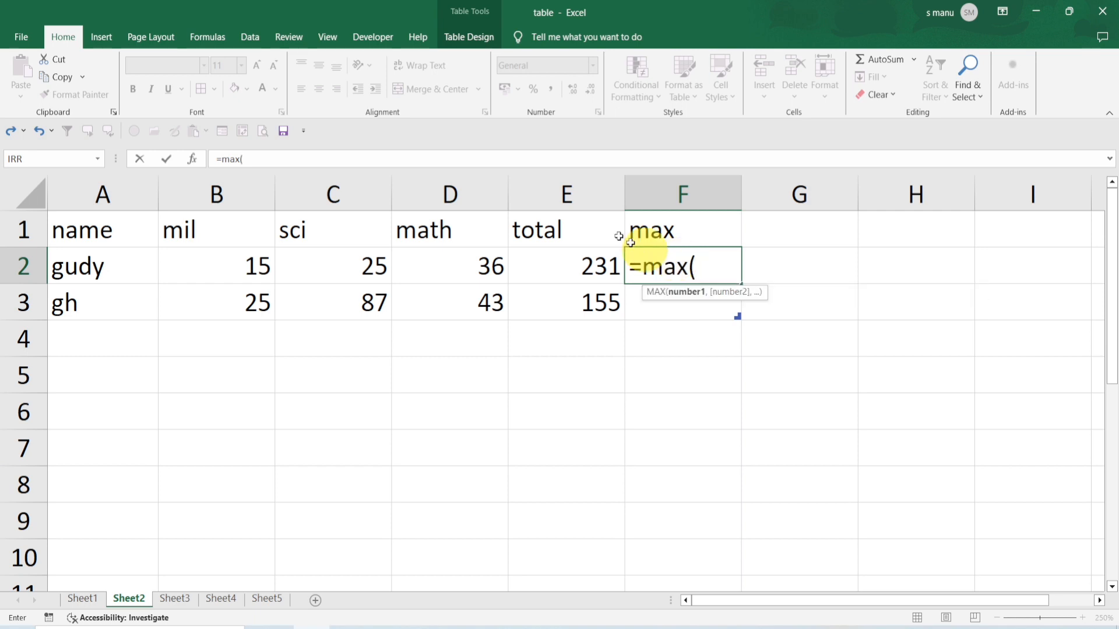
drag(257, 265, 437, 260)
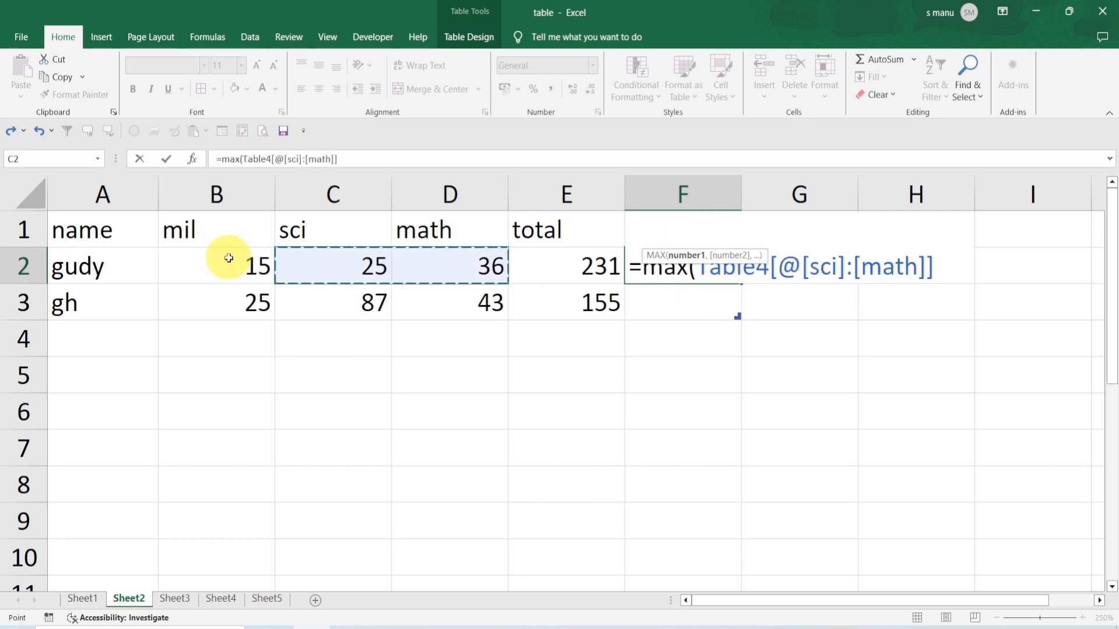
drag(225, 252, 449, 257)
text())
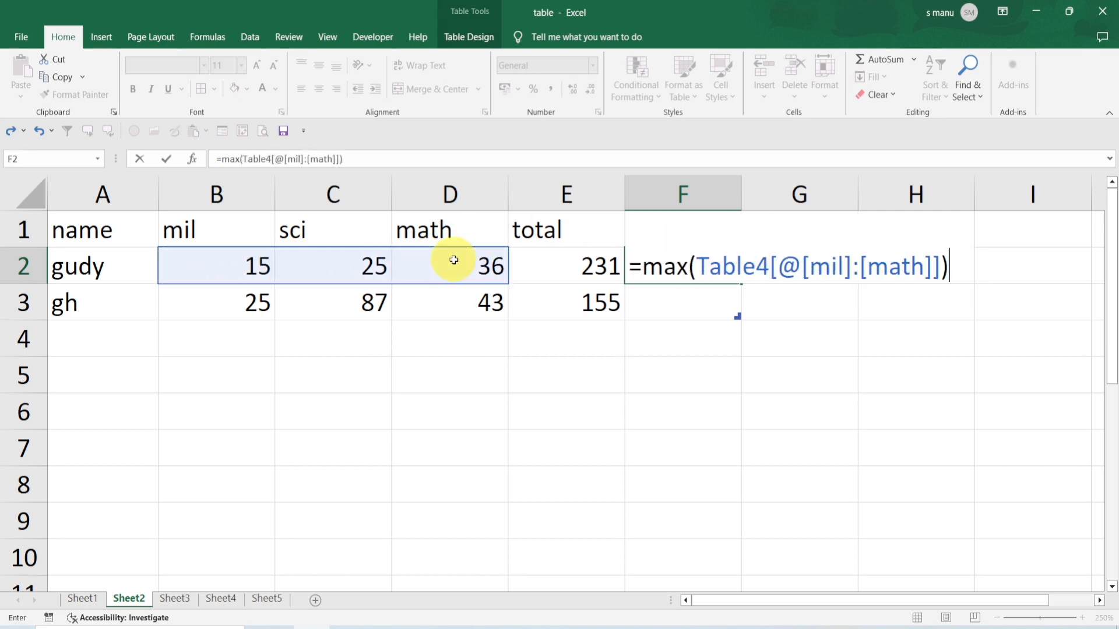
key(Return)
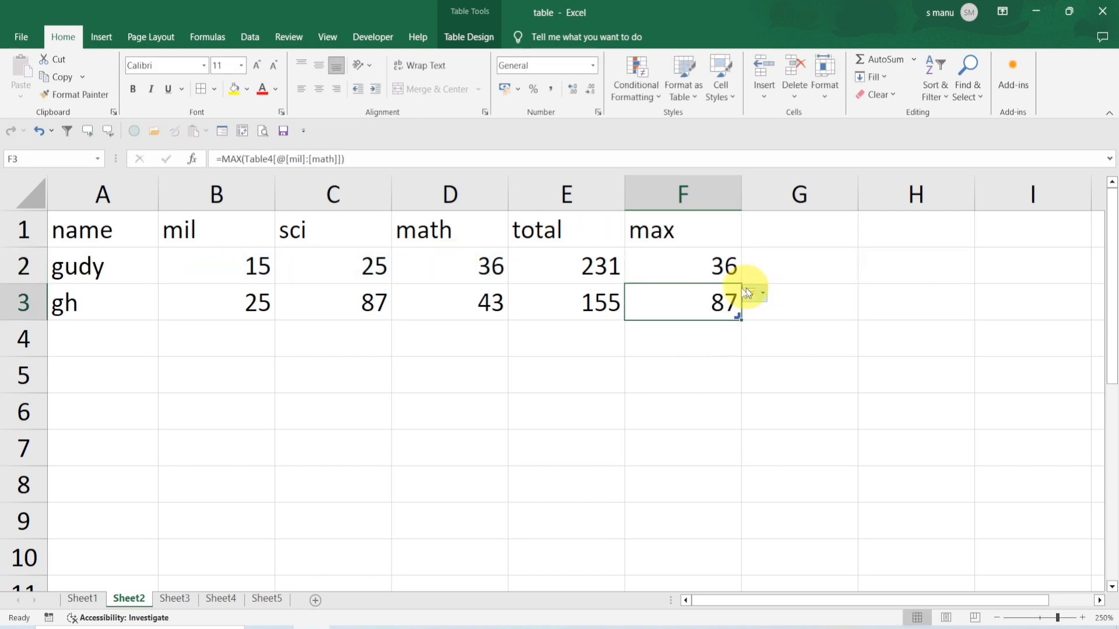